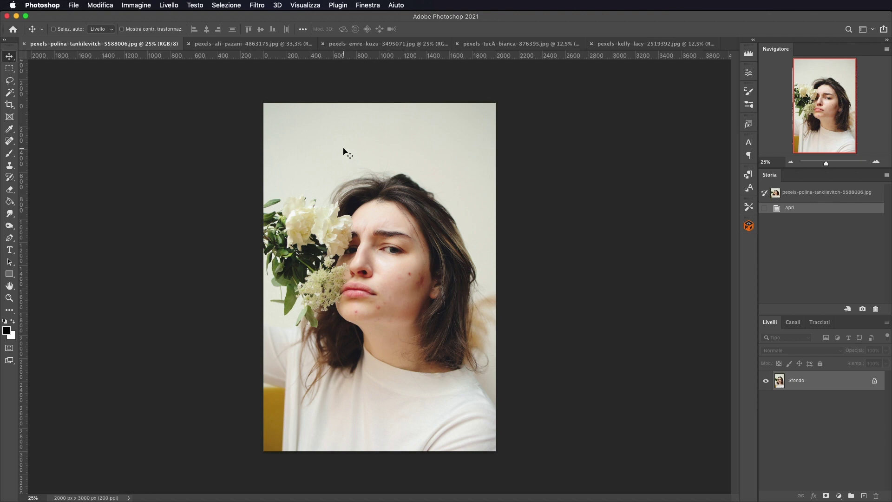
- Open Neural Filters on the flower portrait from the Filter menu
left_click(258, 7)
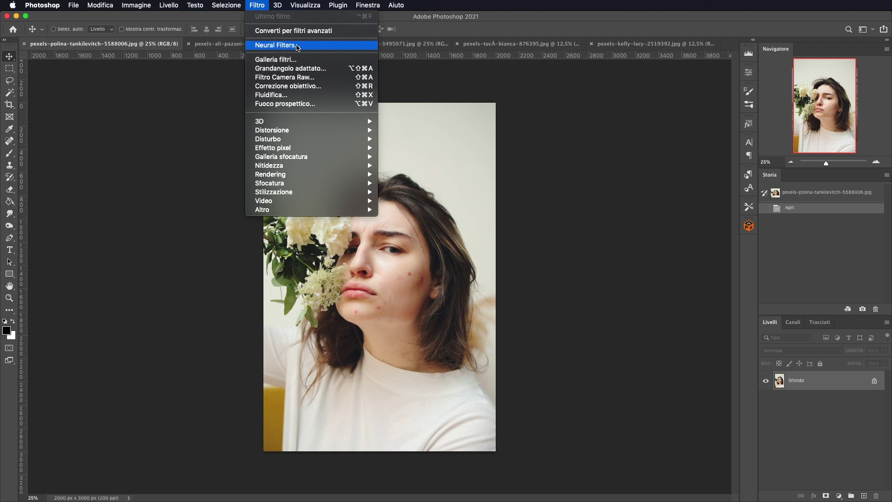
left_click(298, 47)
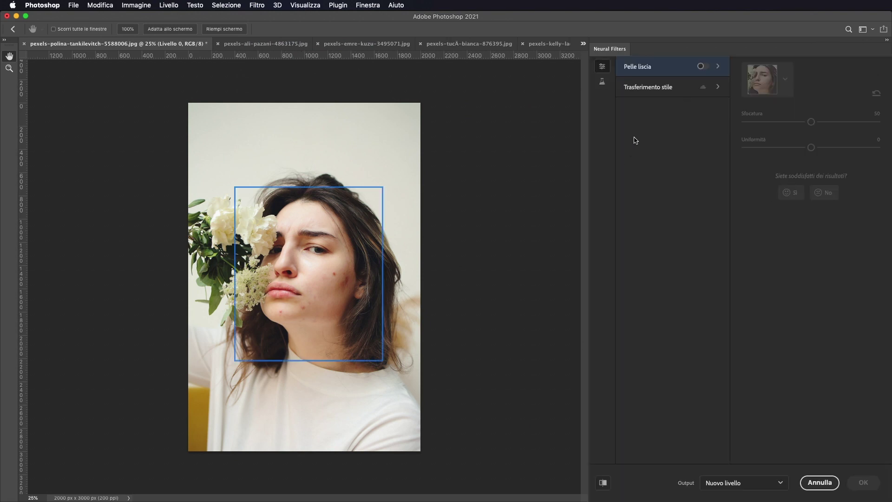
- Turn on Pelle liscia and zoom the face to 50% to compare blemishes
left_click(701, 66)
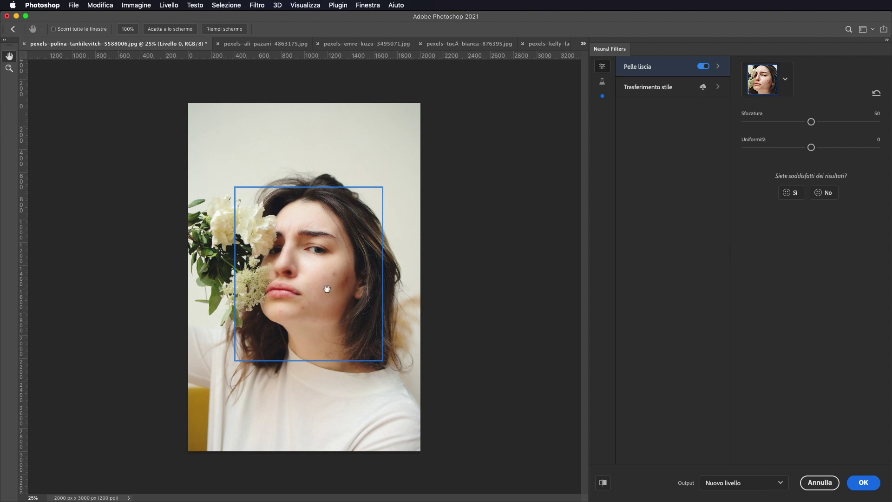
left_click(603, 483)
left_click(603, 483)
left_click(9, 69)
left_click(323, 302)
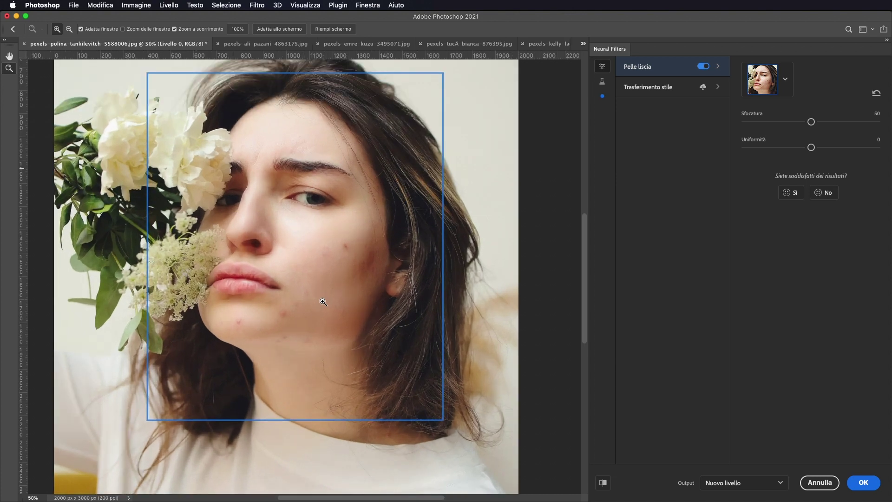
left_click(603, 483)
- Set Sfocatura to 100 and Uniformità to 50, checking against the original
left_click_drag(811, 122, 885, 122)
left_click_drag(814, 150, 878, 150)
left_click(604, 484)
left_click(603, 484)
- Output the smoothing to new layer Livello 0, compare with Sfondo, and add a layer mask
left_click(861, 484)
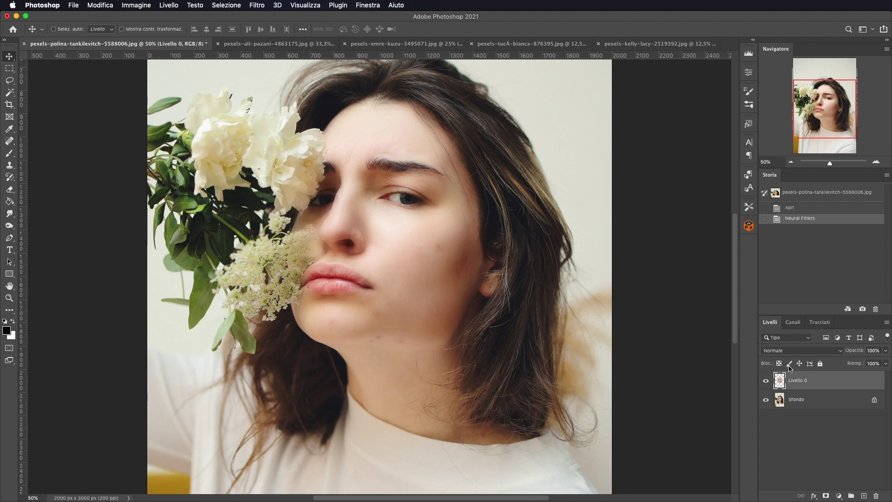
left_click(766, 401)
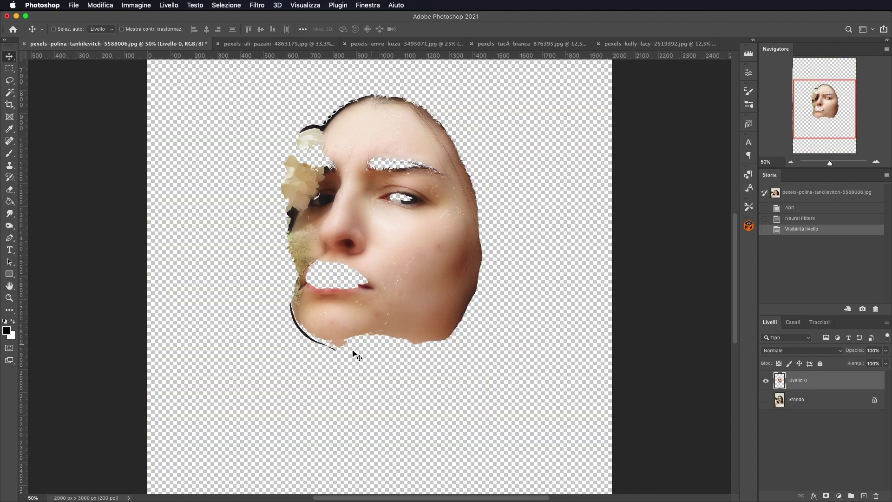
left_click(766, 400)
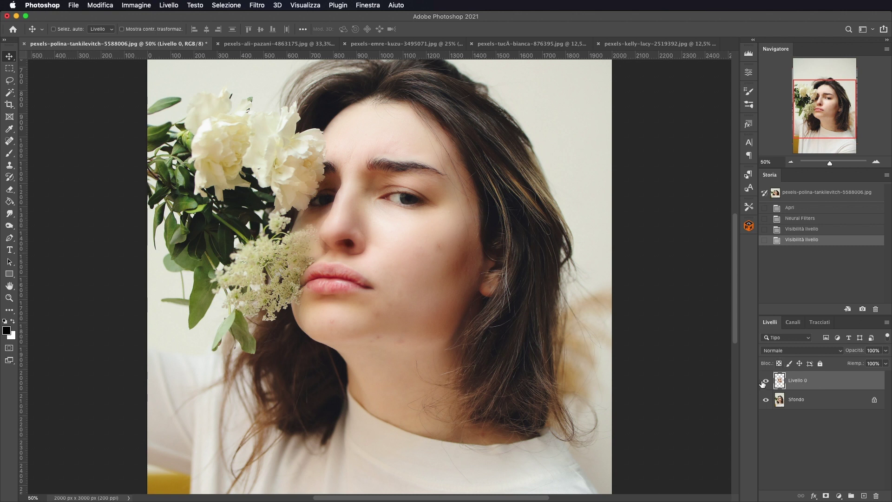
left_click(766, 380)
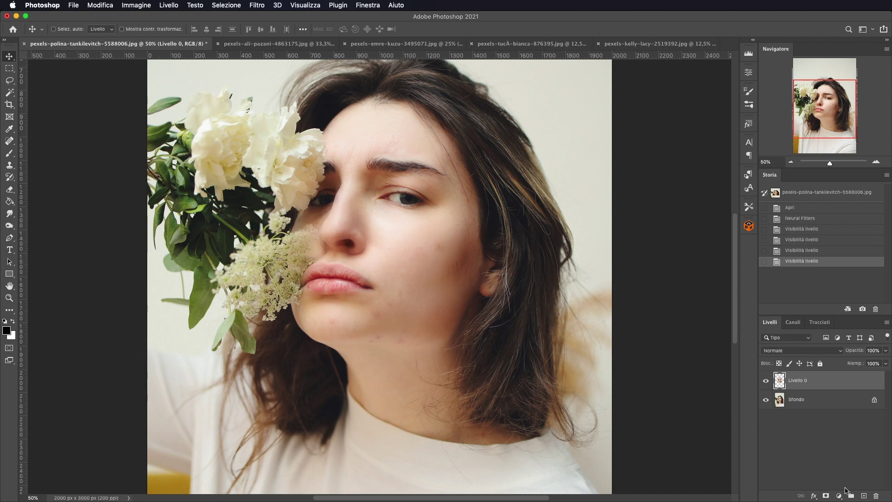
left_click(826, 496)
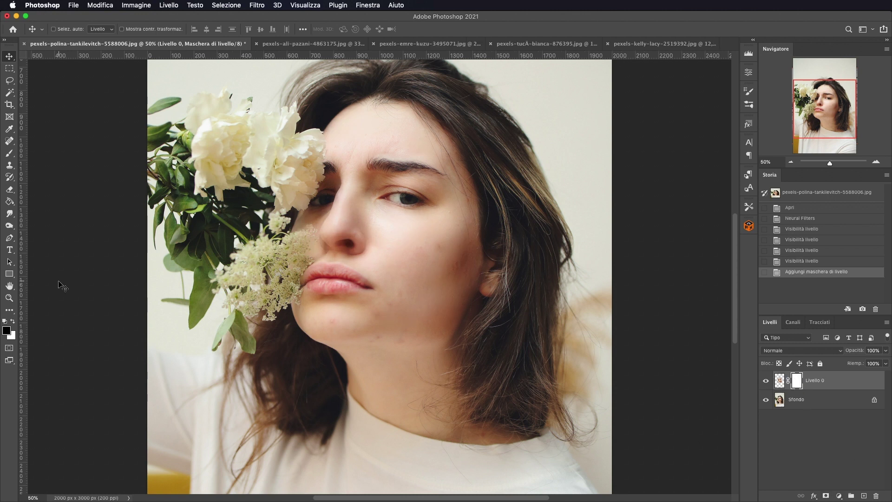
- Paint black with the Brush on Livello 0's mask over the flowers
left_click(11, 155)
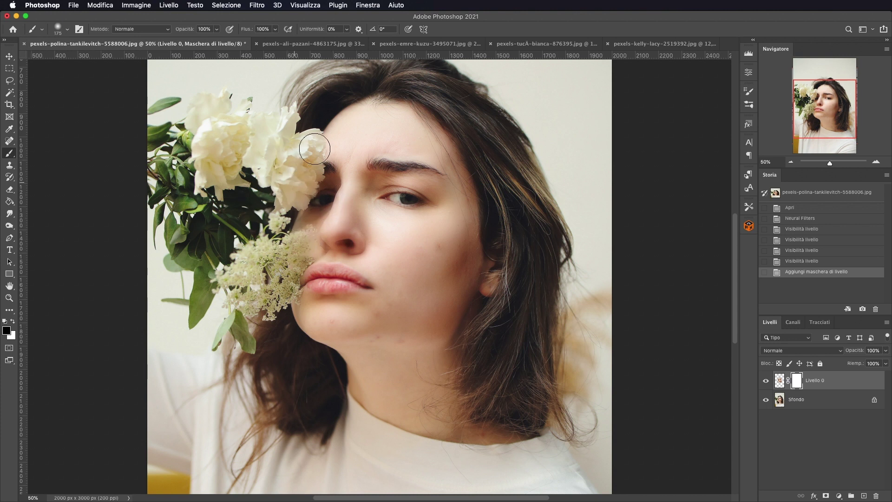
left_click_drag(302, 172, 295, 195)
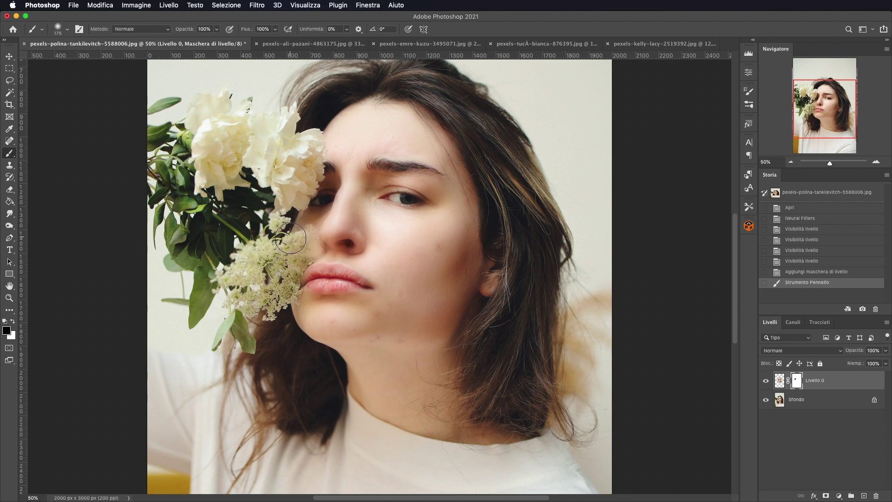
left_click_drag(289, 267, 272, 254)
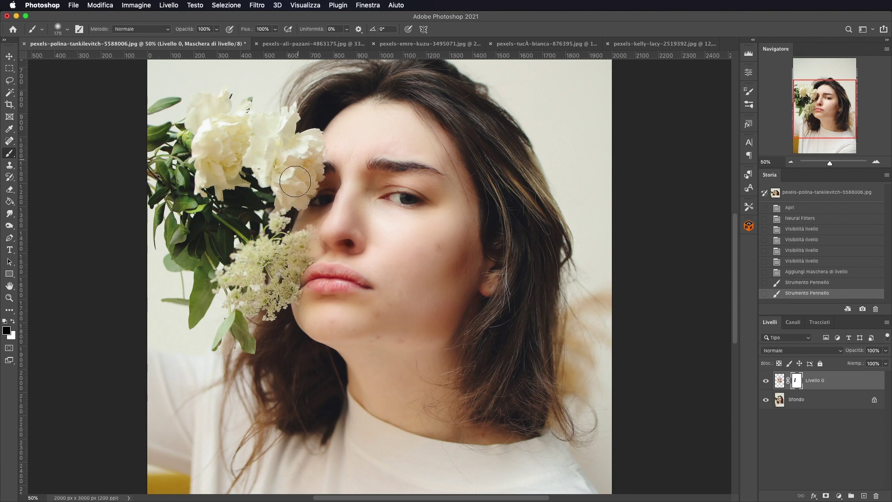
left_click_drag(276, 216, 267, 279)
left_click_drag(279, 227, 286, 244)
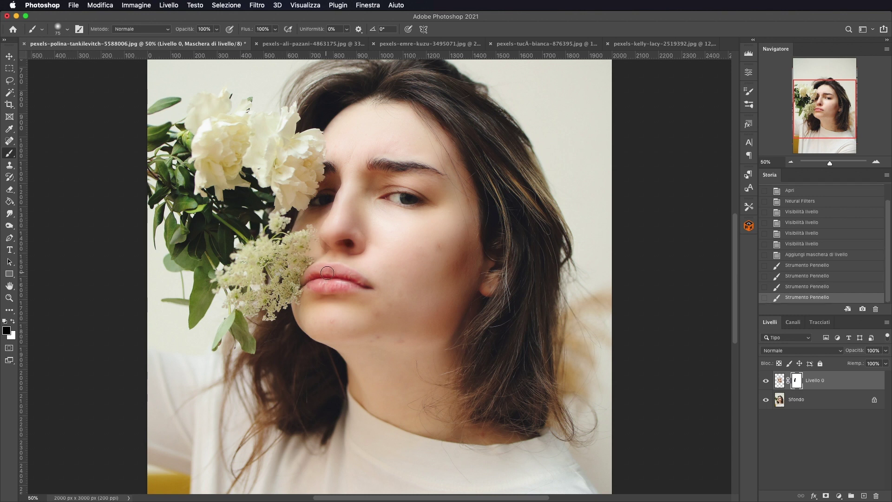
- Mask the smoothing off the lips and both eyes, then compare before and after
left_click_drag(352, 282, 309, 281)
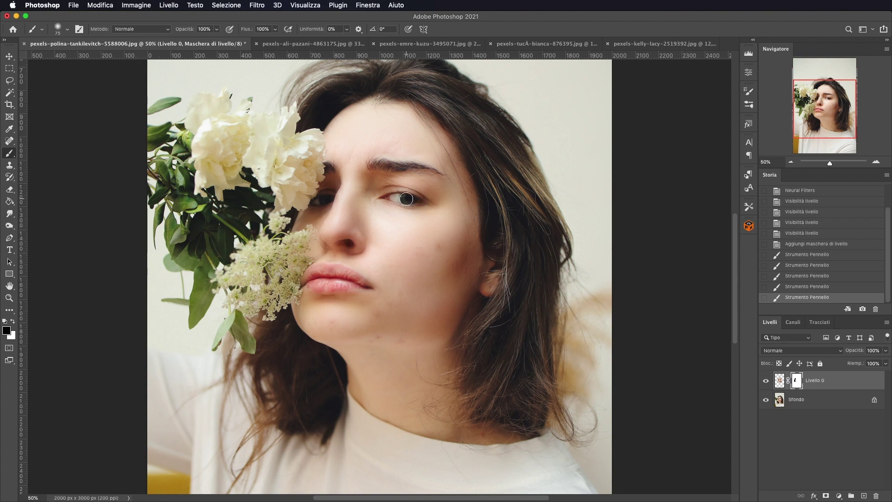
left_click_drag(393, 199, 411, 199)
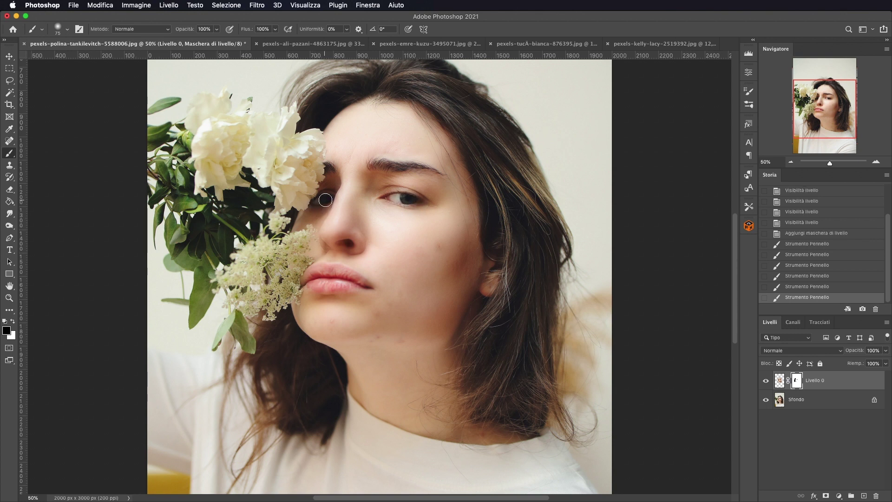
left_click_drag(313, 201, 332, 198)
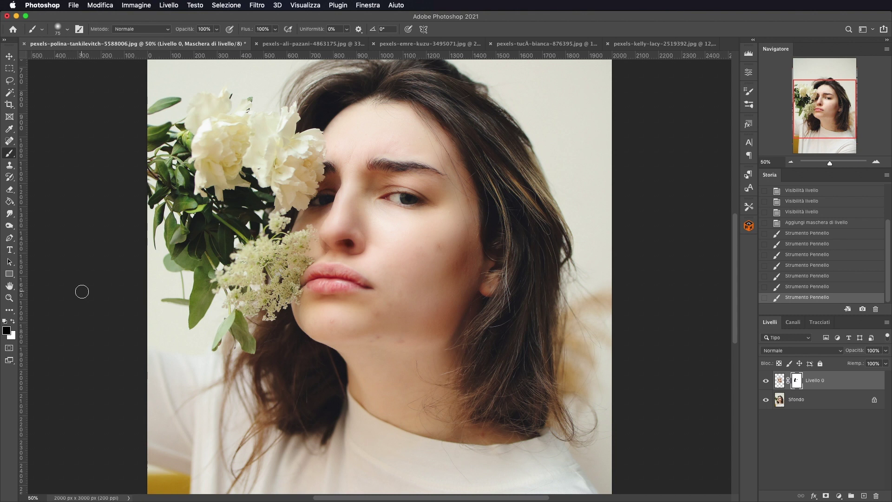
left_click(765, 382)
left_click(764, 382)
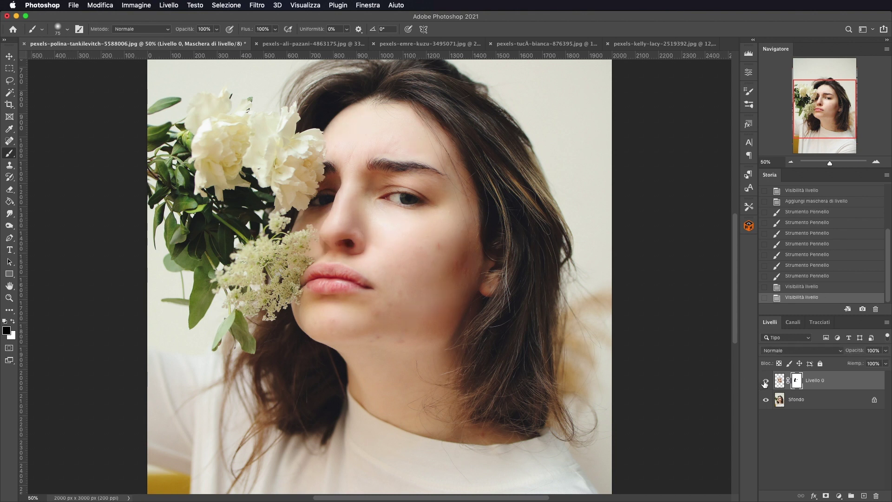
left_click(765, 382)
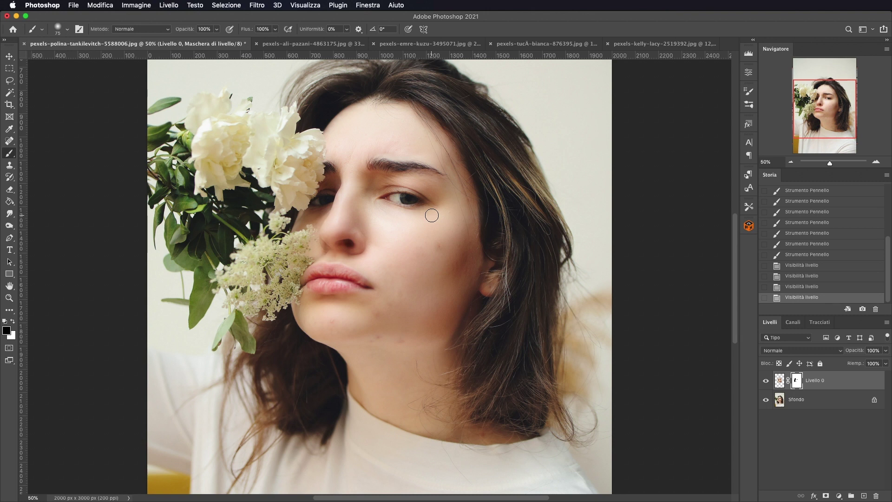
- Switch to pexels-ali-pazani-4863175.jpg and open Neural Filters on it
left_click(297, 45)
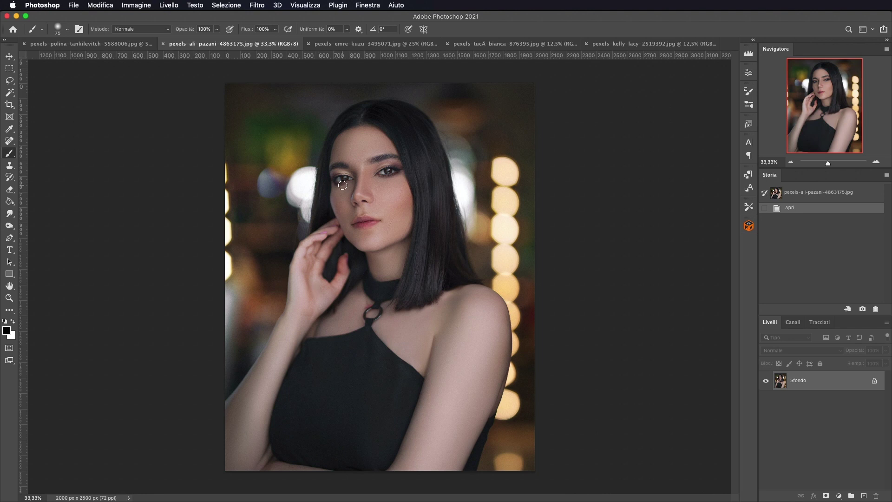
left_click(257, 5)
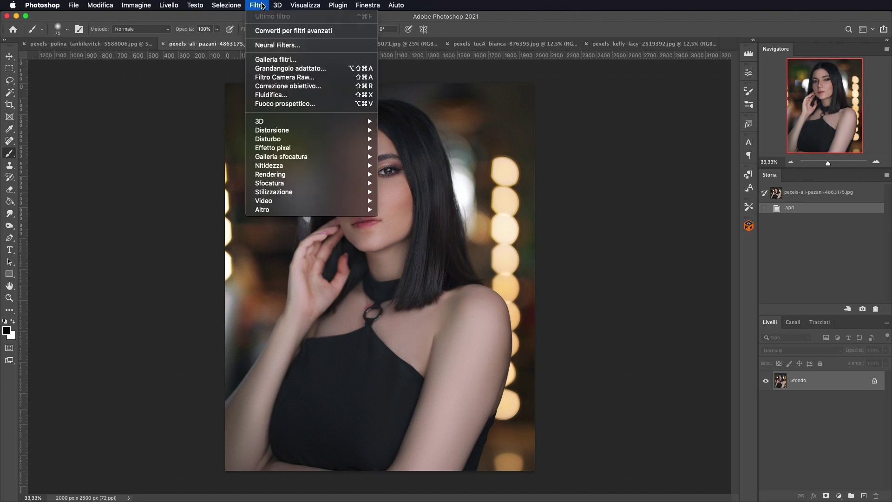
left_click(259, 46)
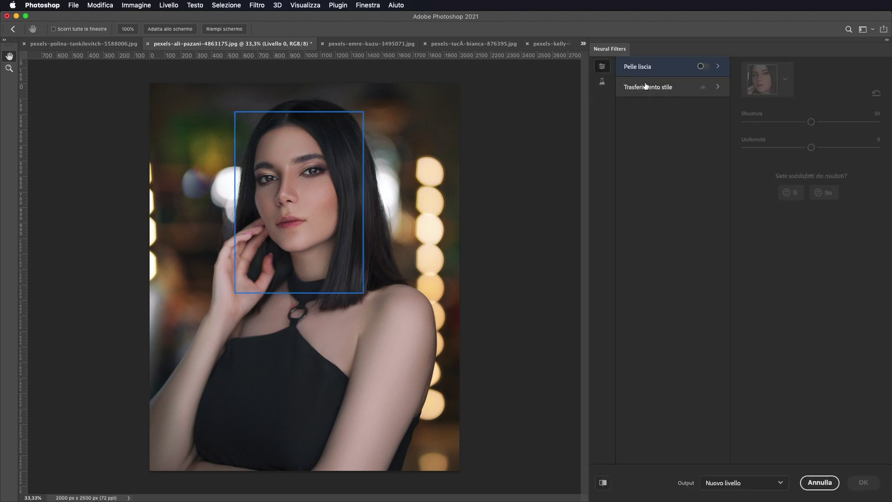
- Show the beta filters and switch on Ritratto intelligente
left_click(602, 83)
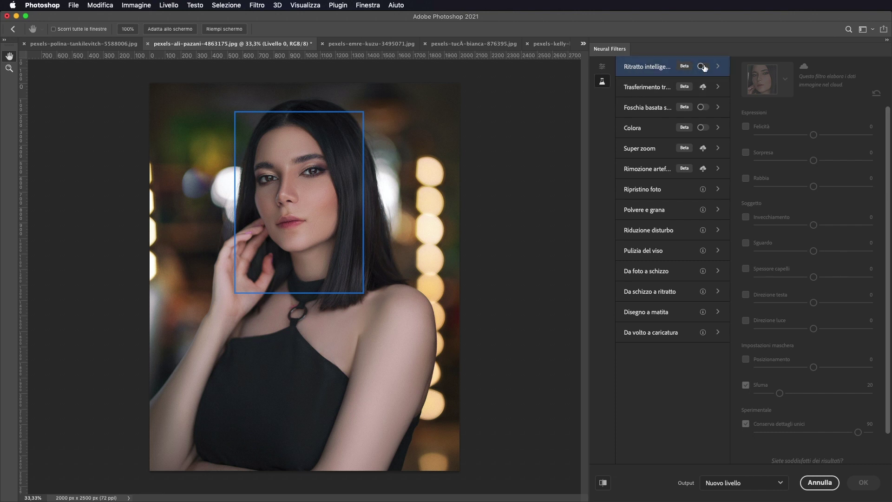
left_click(703, 66)
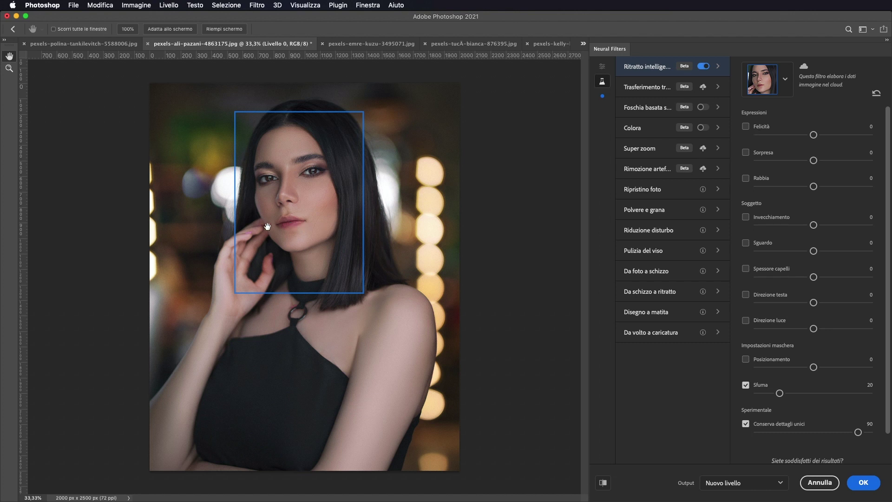
- Set Felicità to 14 and Sorpresa to 16, comparing with the original
left_click_drag(813, 135, 828, 135)
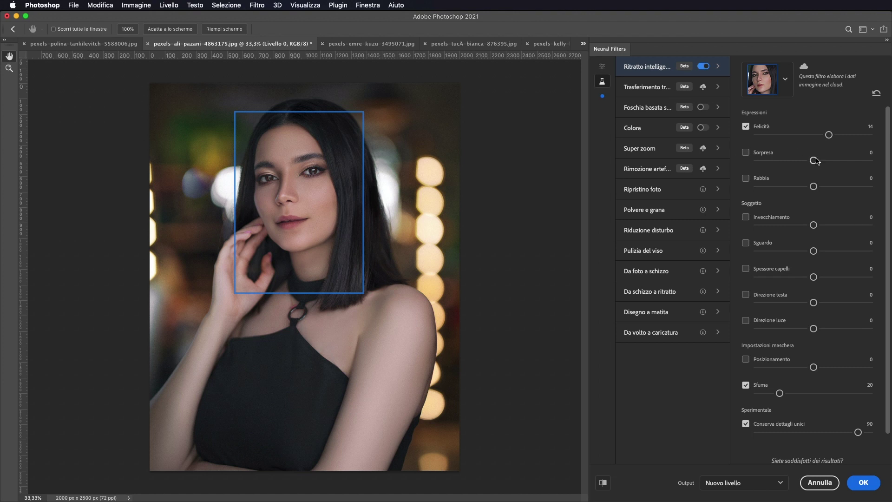
left_click_drag(814, 161, 833, 164)
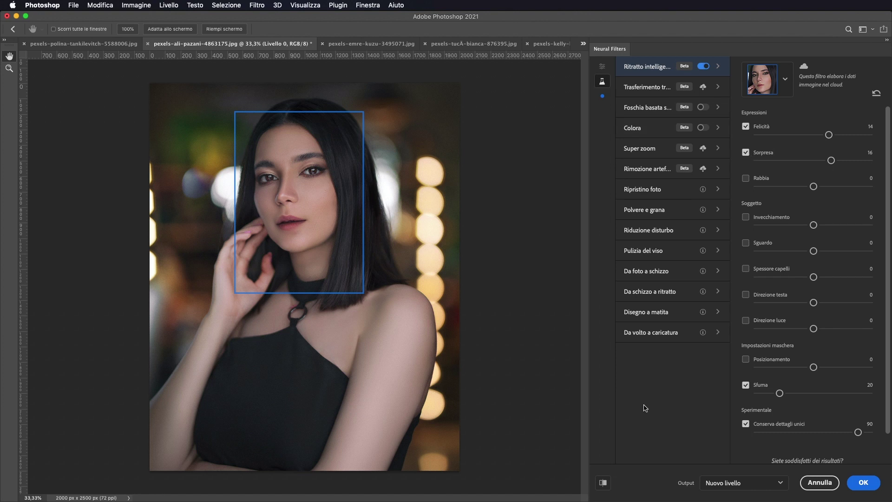
left_click(604, 484)
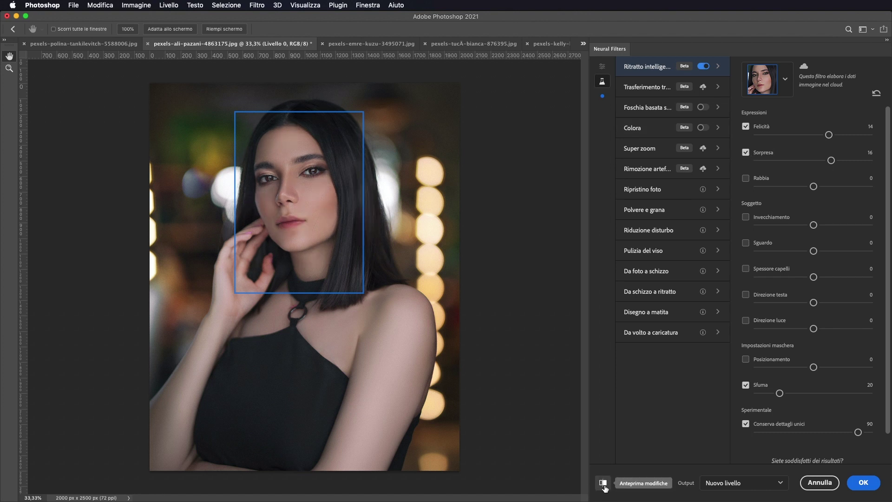
- Check the expression preview and set Invecchiamento to 32
left_click(604, 484)
left_click(603, 484)
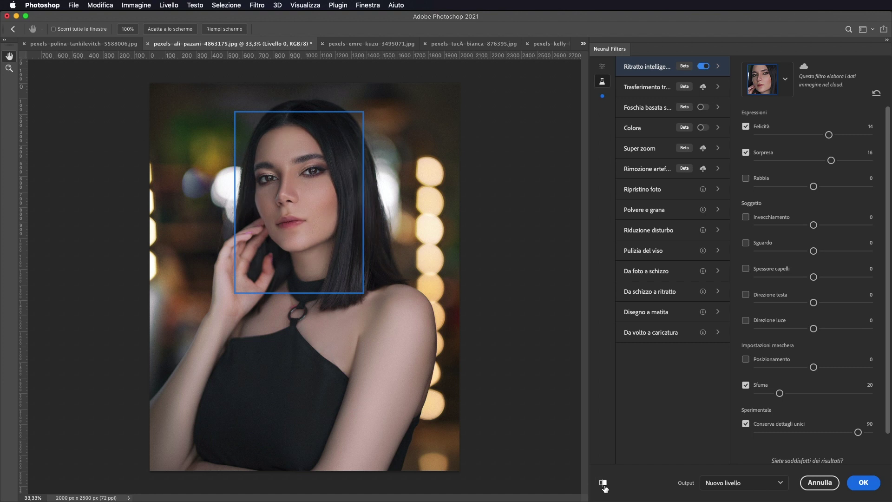
left_click(604, 484)
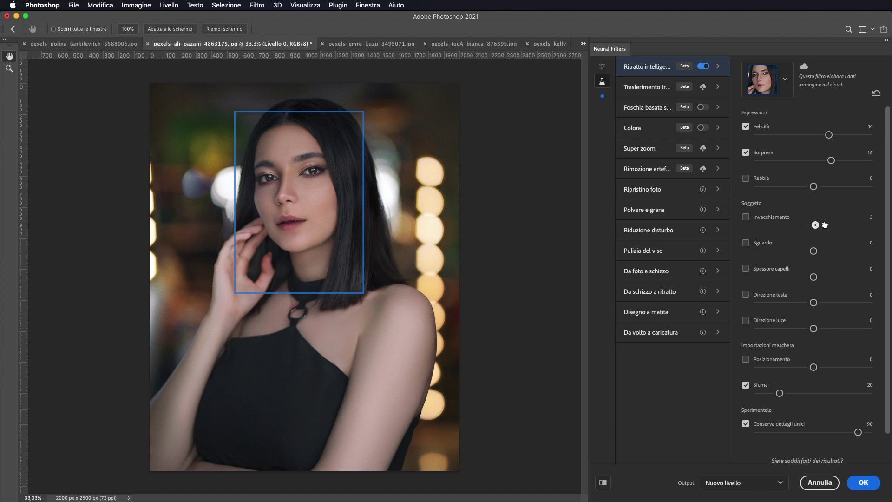
left_click_drag(815, 227, 851, 226)
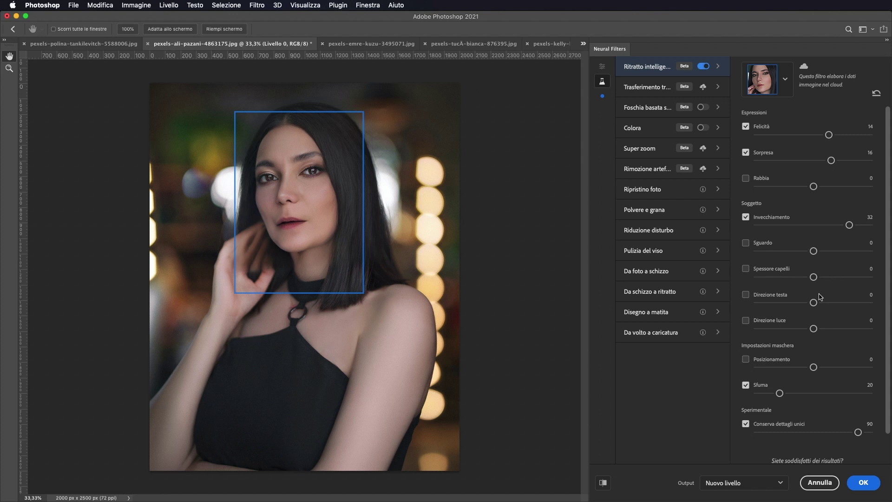
- Set Direzione testa to 34, compare with the original, and apply as a new layer
left_click_drag(813, 302, 852, 302)
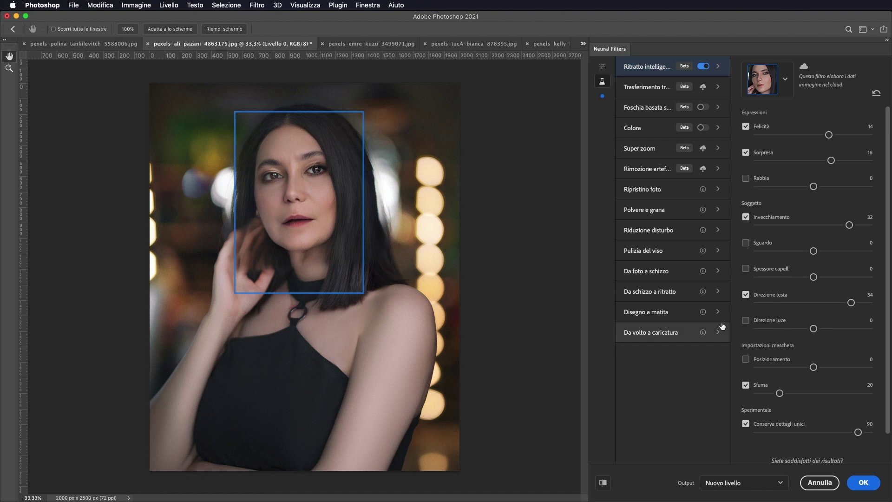
left_click(603, 483)
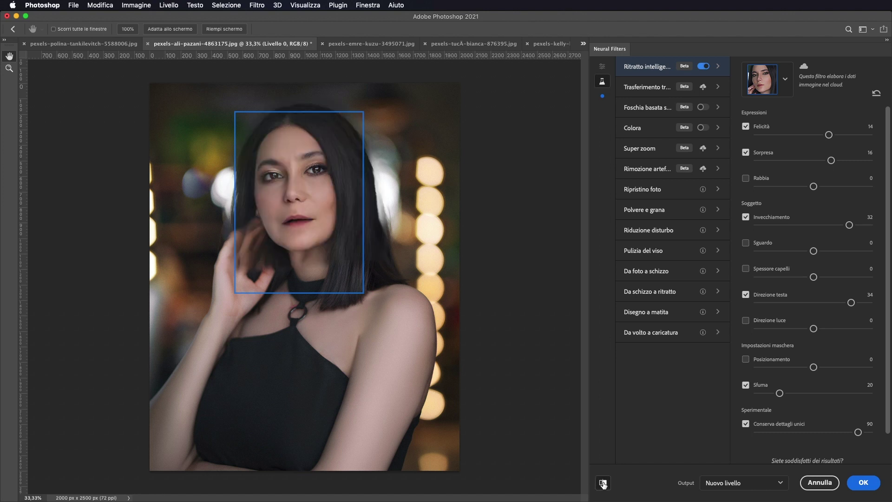
left_click(603, 483)
left_click(603, 483)
left_click(864, 483)
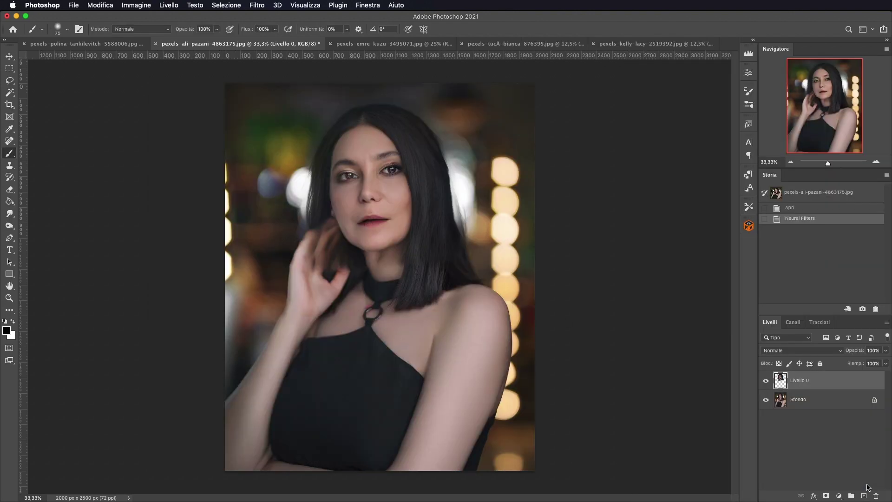
- Toggle Sfondo's visibility to compare the filtered Livello 0 with the original
left_click(765, 402)
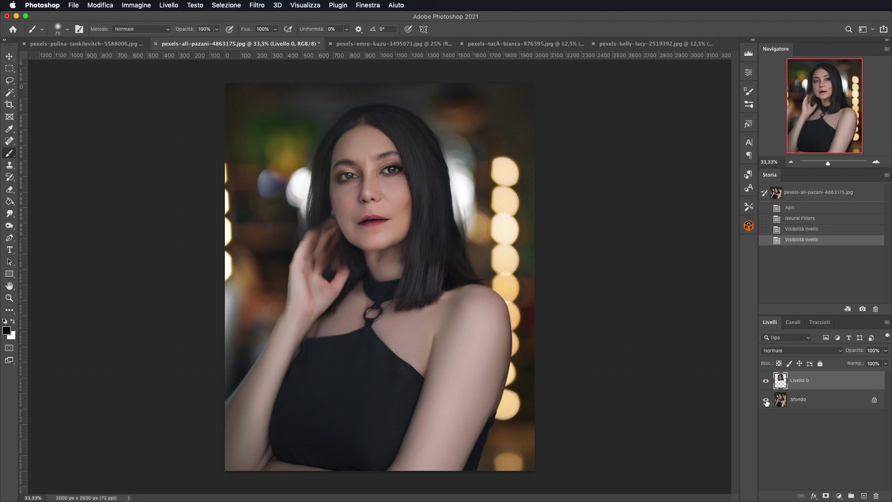
left_click(765, 401)
left_click(765, 400)
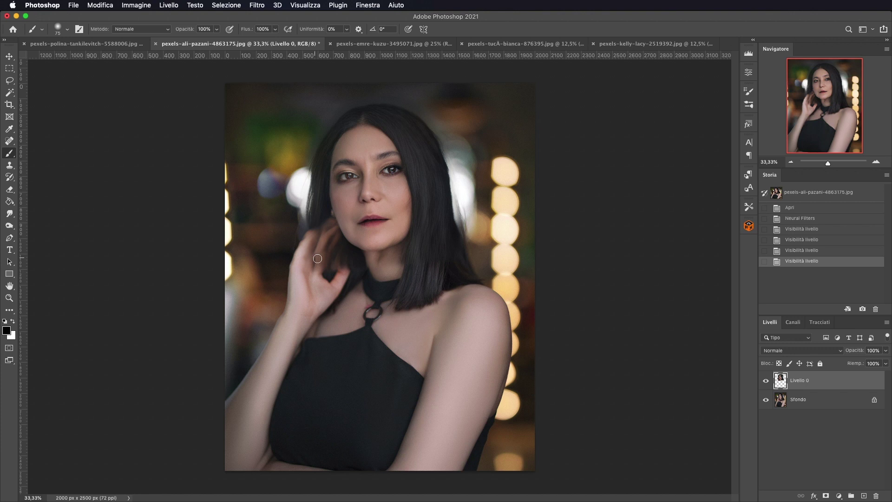
- Add a mask to Livello 0, enlarge the brush to 112, and paint out the hand
left_click(826, 496)
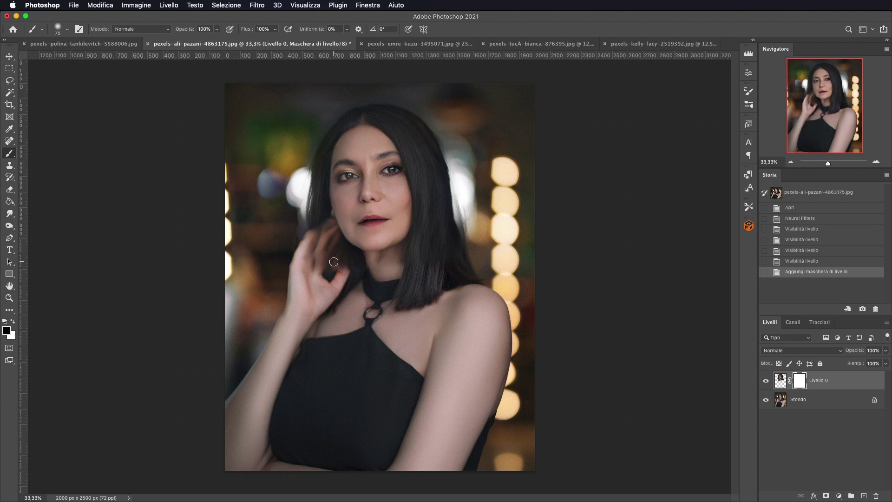
left_click_drag(298, 259, 316, 259)
left_click_drag(314, 227, 301, 240)
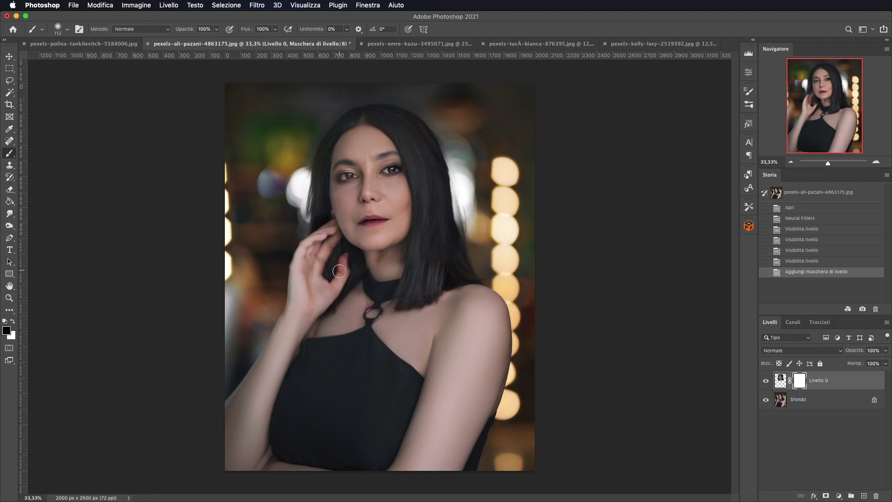
left_click_drag(292, 202, 295, 245)
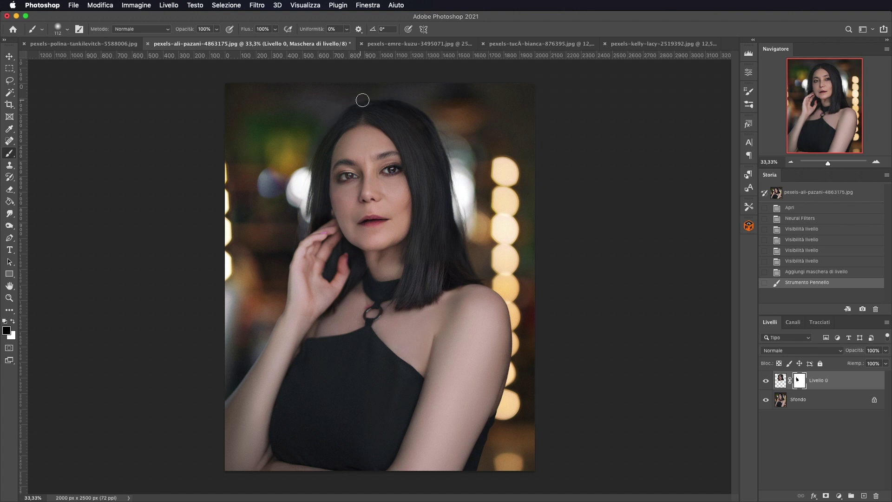
- Paint out the filter along the hair edges, neck and remaining hand areas
left_click_drag(450, 175, 468, 239)
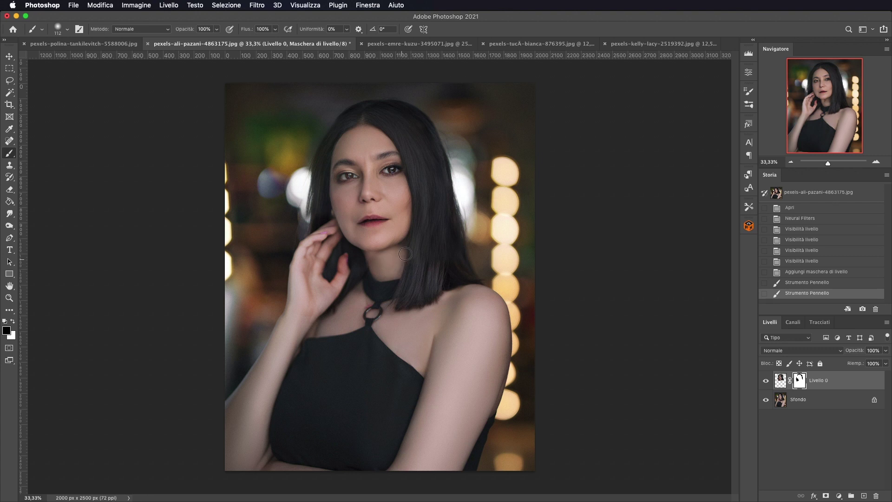
left_click_drag(405, 253, 393, 265)
left_click(361, 268)
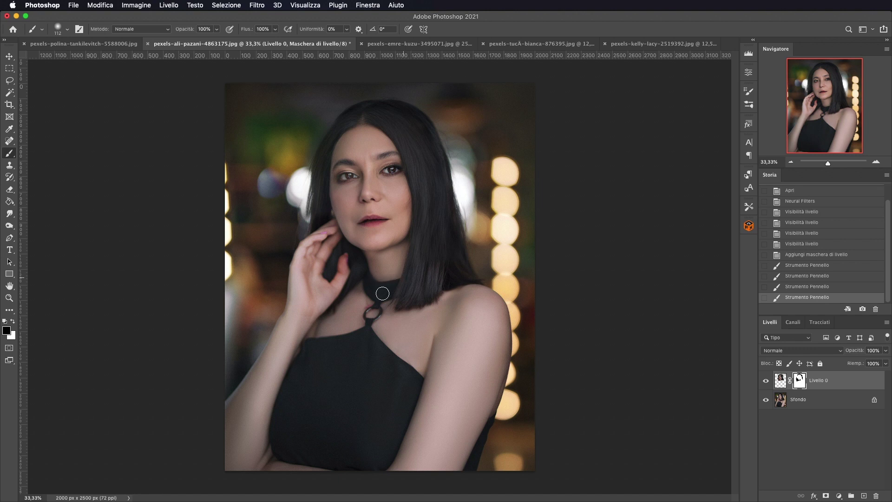
left_click_drag(357, 317, 356, 309)
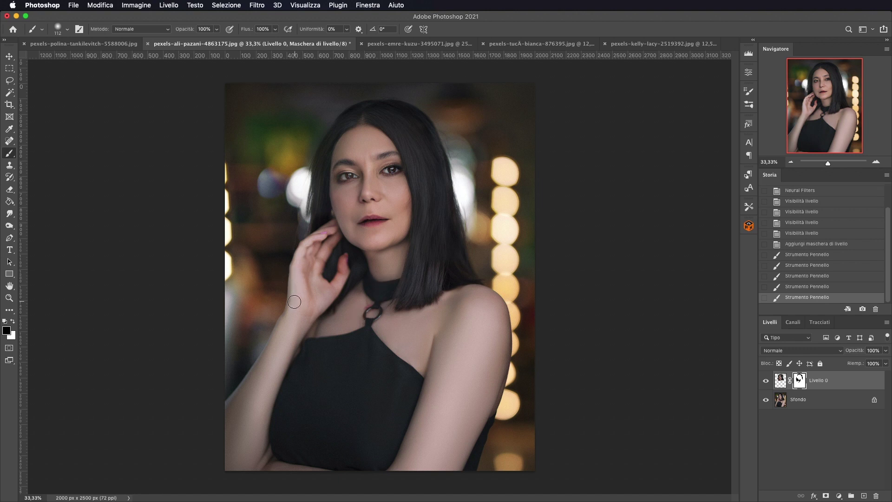
left_click_drag(294, 278, 305, 268)
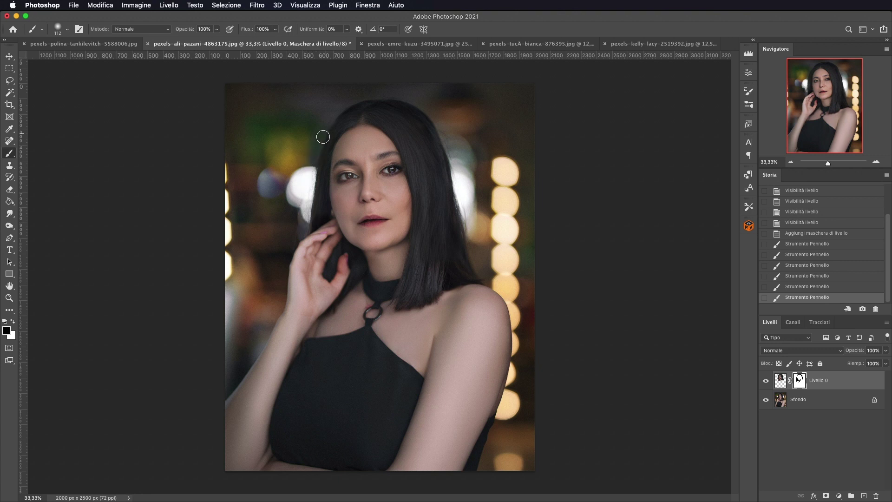
left_click_drag(300, 231, 300, 239)
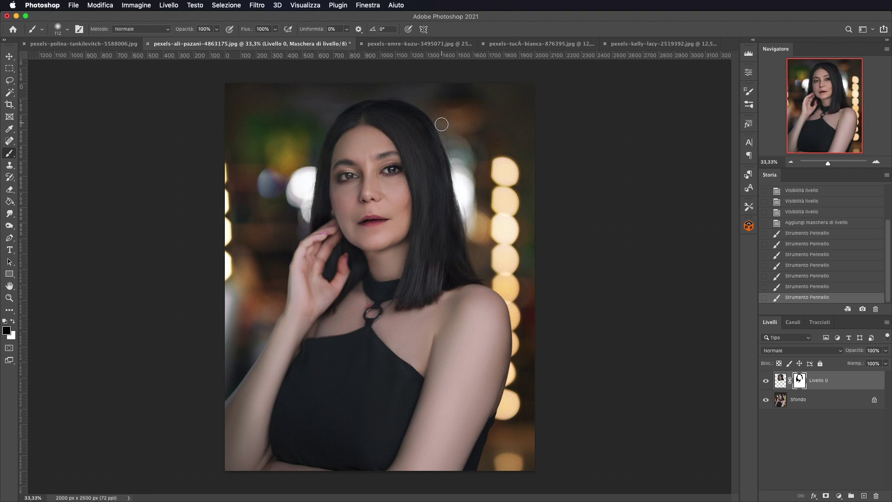
left_click_drag(456, 191, 457, 195)
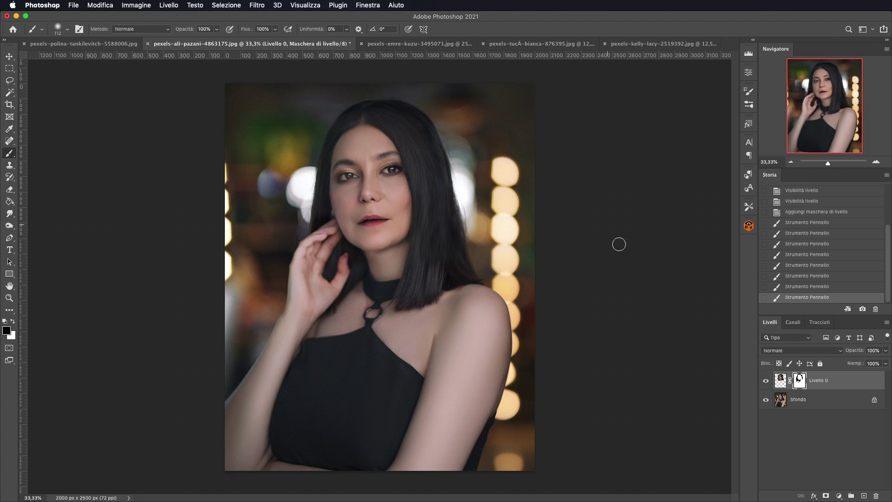
- Toggle Livello 0 to compare retouched and original faces, then switch to pexels-emre-kuzu-3495071.jpg
left_click(767, 382)
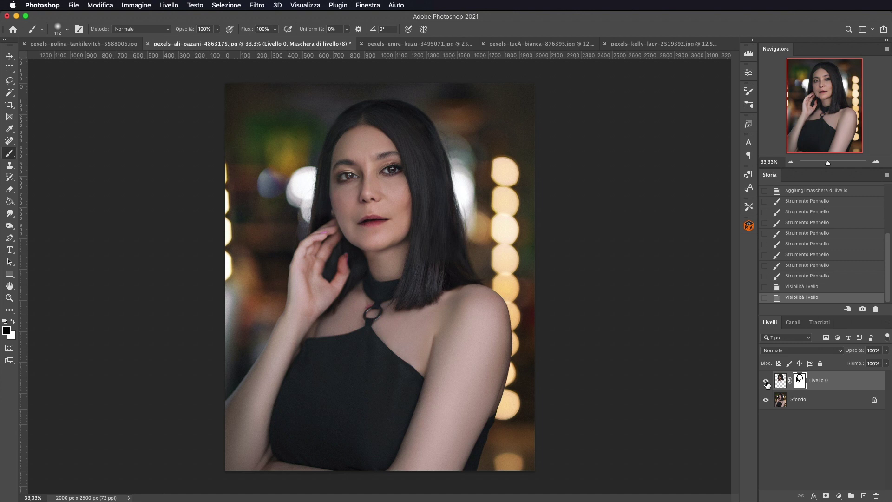
left_click(767, 381)
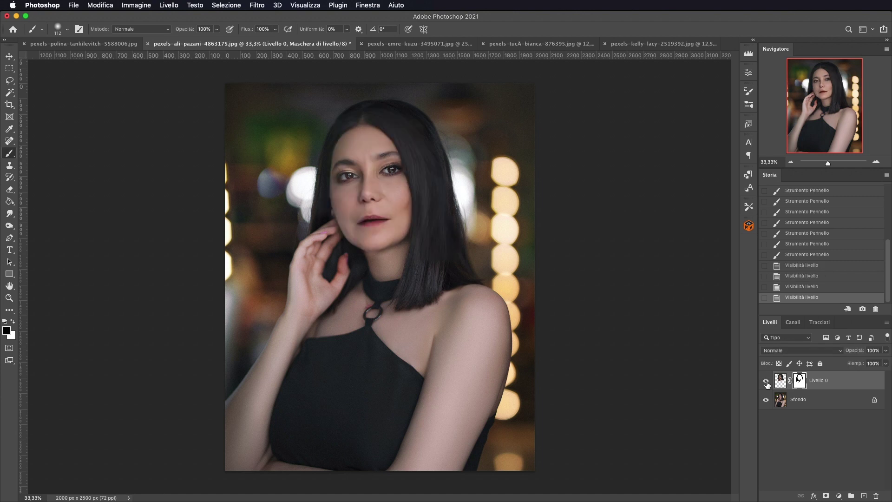
left_click(766, 382)
left_click(766, 382)
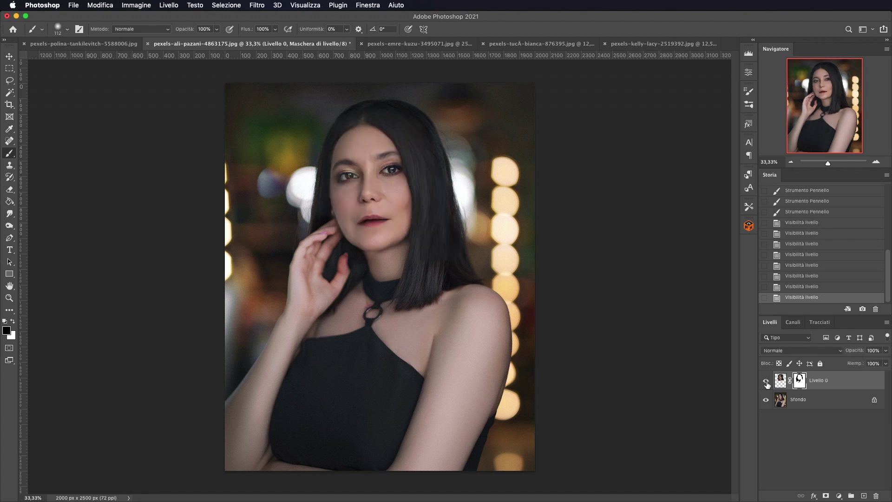
left_click(767, 382)
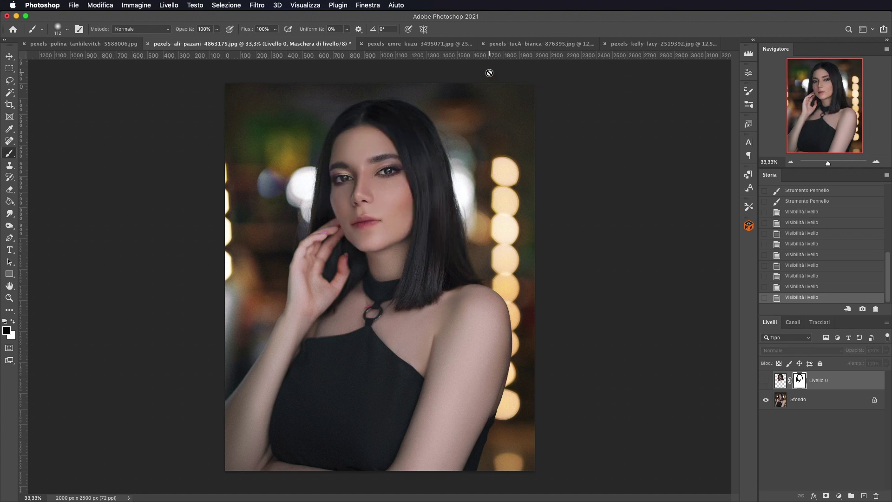
left_click(419, 45)
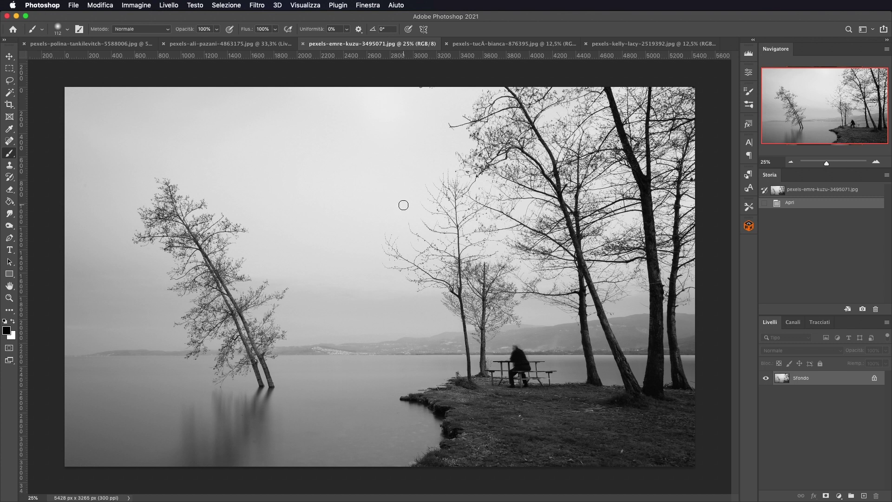
- Open Neural Filters on the lake photo and enable the beta Colora colourise filter
left_click(253, 6)
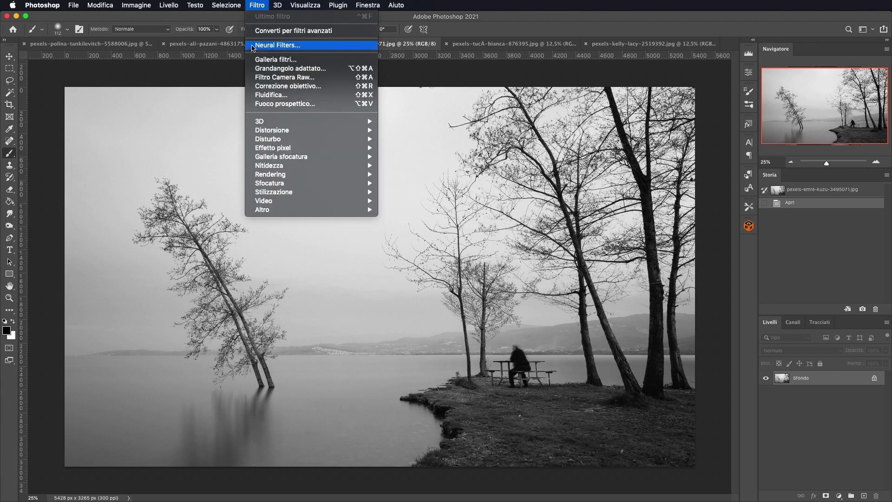
left_click(253, 46)
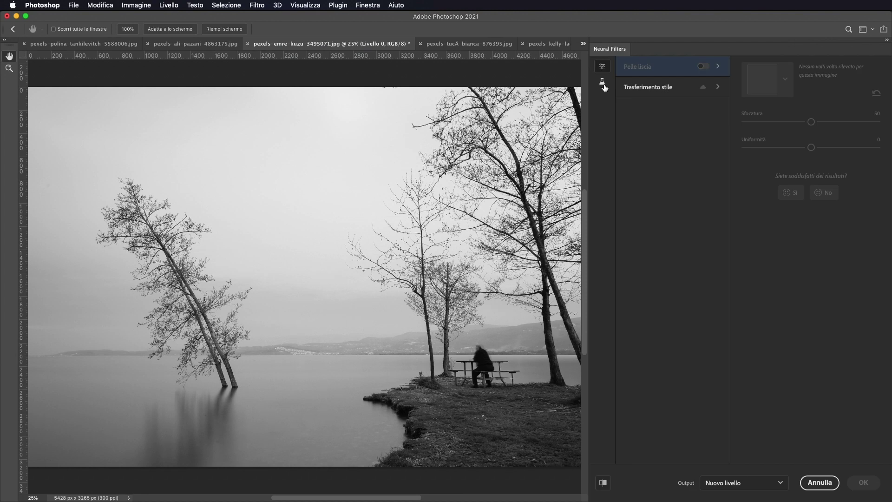
left_click(602, 84)
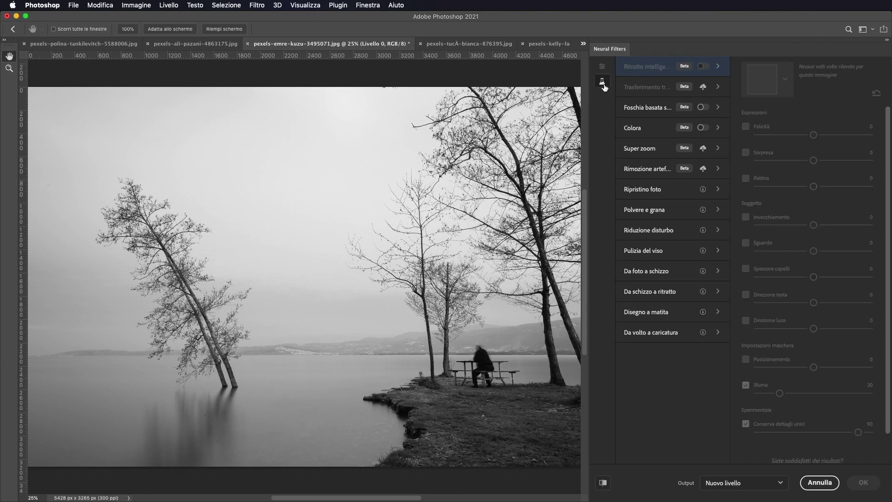
left_click(701, 128)
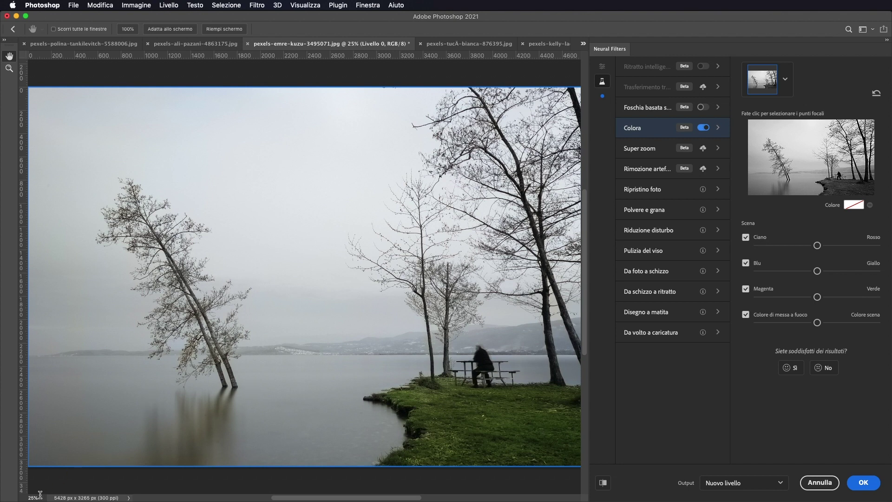
left_click(8, 69)
left_click(314, 255)
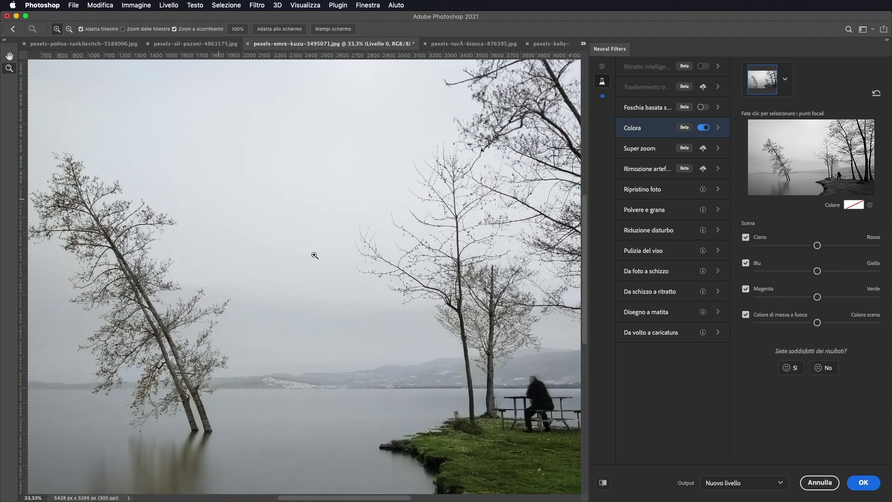
scroll(308, 294, "down", 3)
scroll(309, 297, "down", 1)
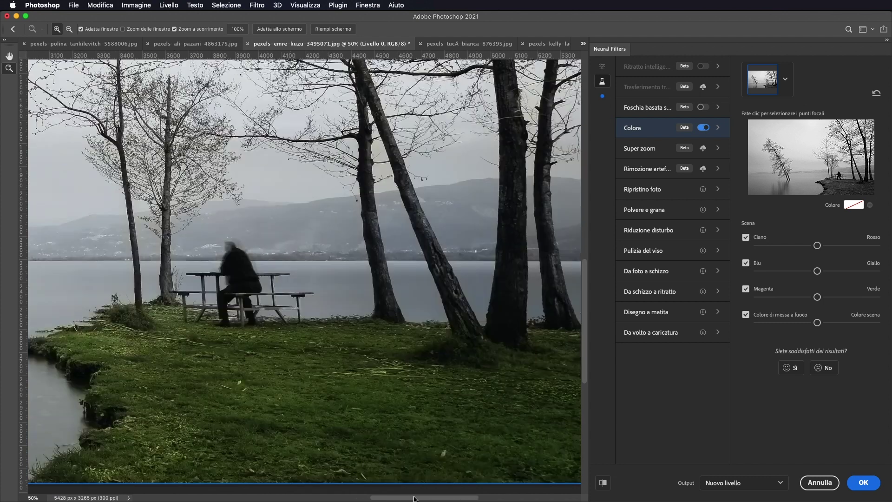
mouse_move(314, 497)
left_mouse_down()
mouse_move(415, 498)
mouse_move(371, 492)
left_mouse_up()
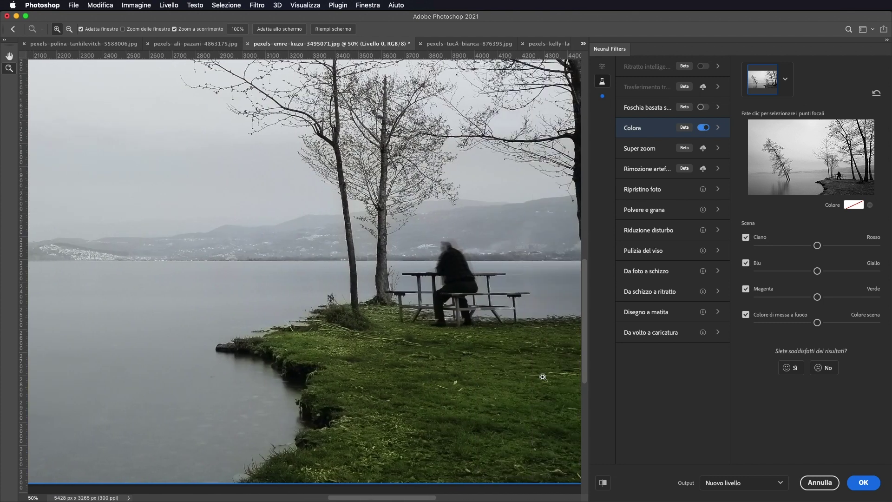
left_click_drag(370, 500, 273, 500)
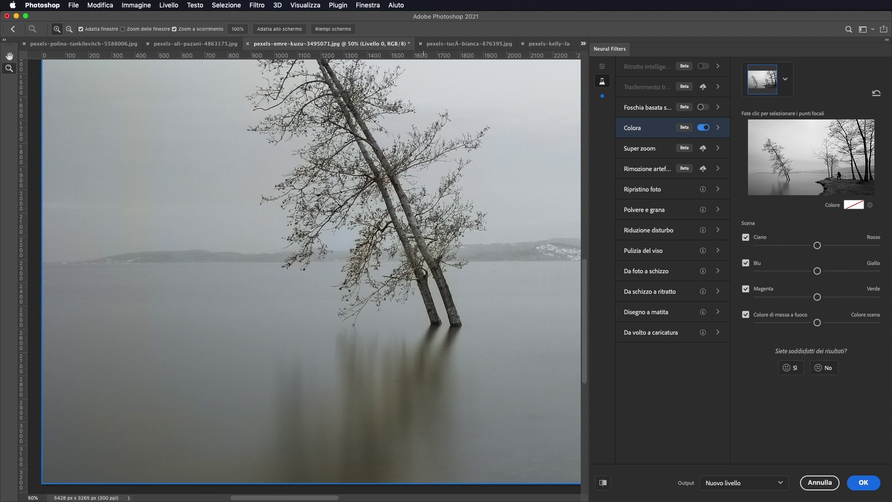
left_click_drag(314, 500, 424, 485)
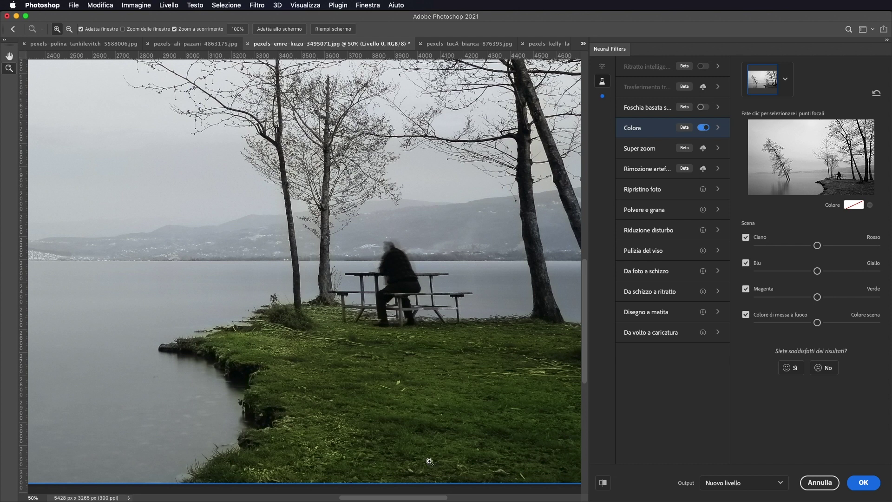
left_click(604, 483)
left_click(603, 483)
left_click_drag(410, 498, 315, 498)
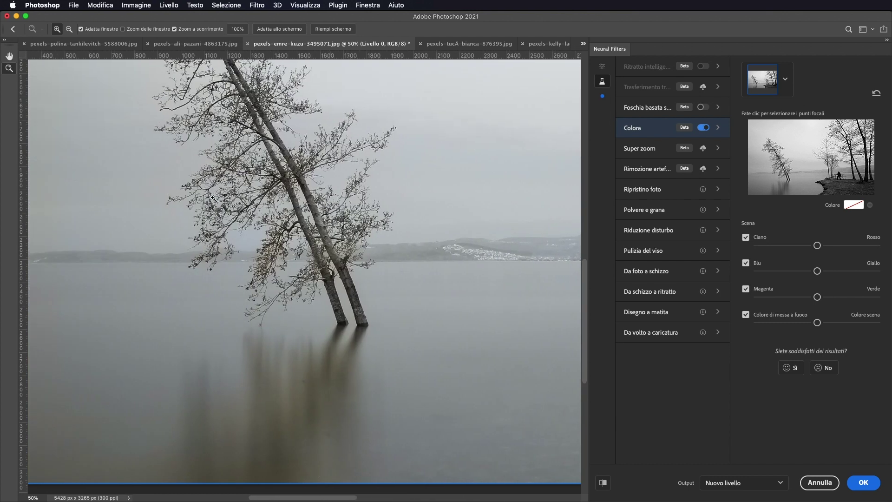
key("alt")
key("ctrl+minus")
key("ctrl+minus")
key("ctrl+minus")
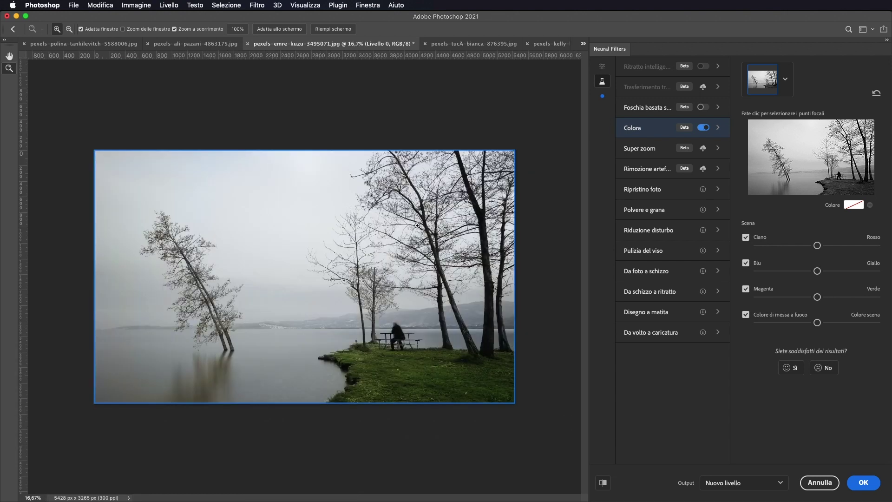
- Apply Colora to the lake after comparing it with the original, then switch to the fur-coat portrait
left_click(603, 484)
left_click(603, 483)
left_click(858, 485)
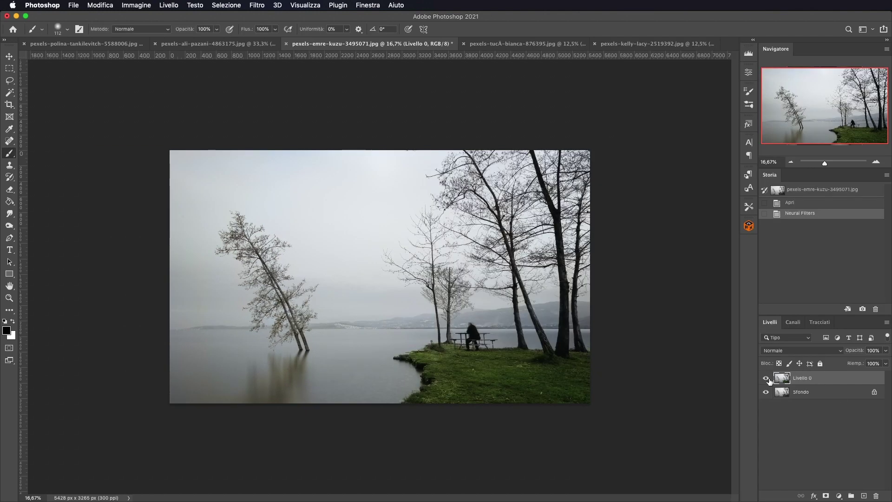
left_click(767, 379)
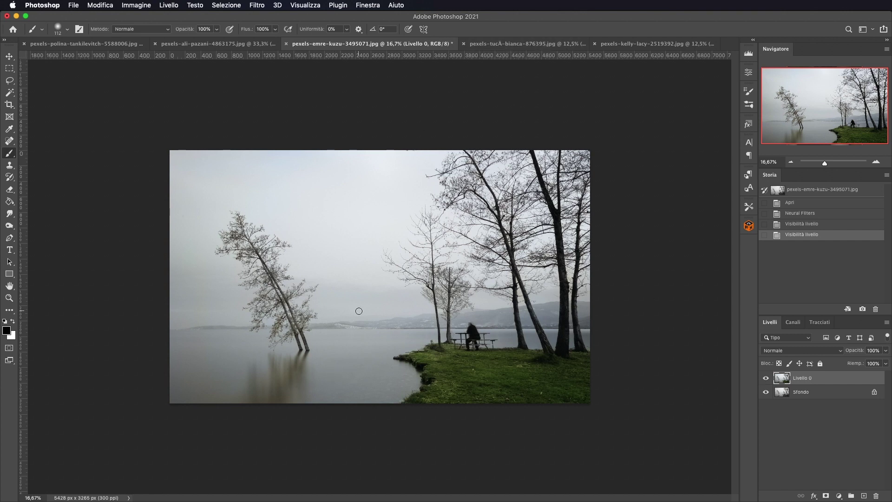
left_click(532, 44)
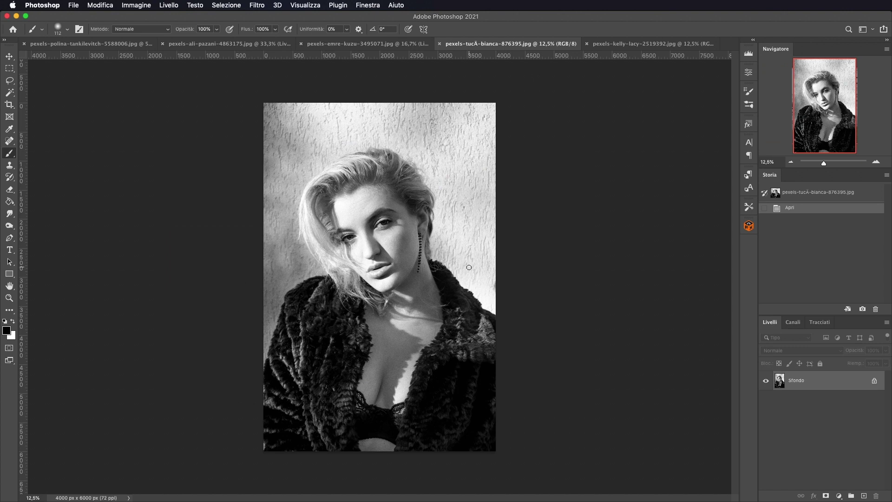
- Open Neural Filters on the fur-coat portrait and switch on the beta Colora filter
left_click(259, 5)
left_click(265, 46)
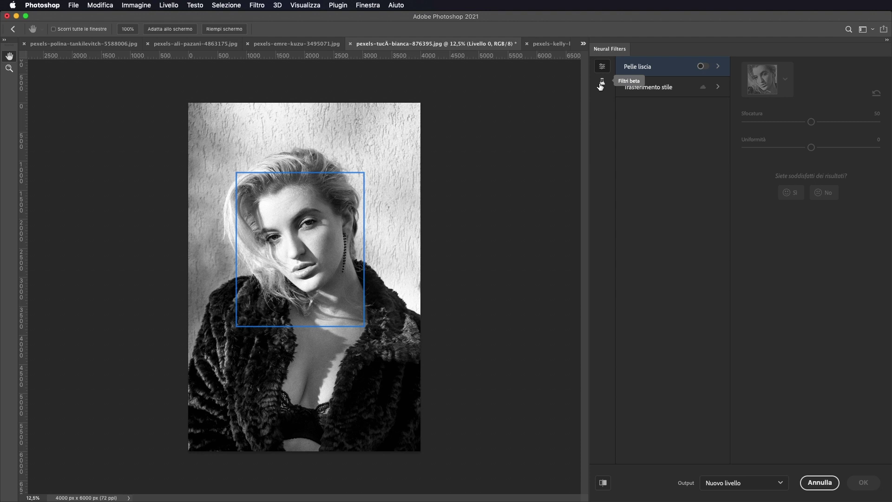
left_click(602, 82)
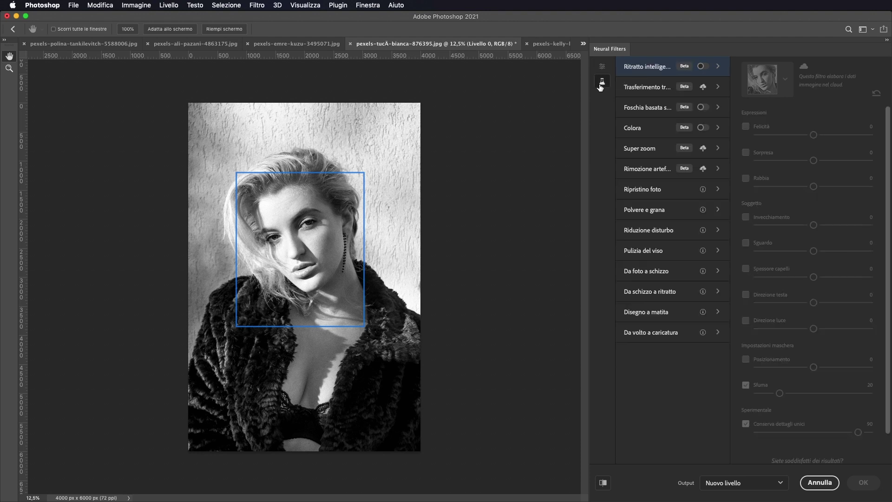
left_click(702, 129)
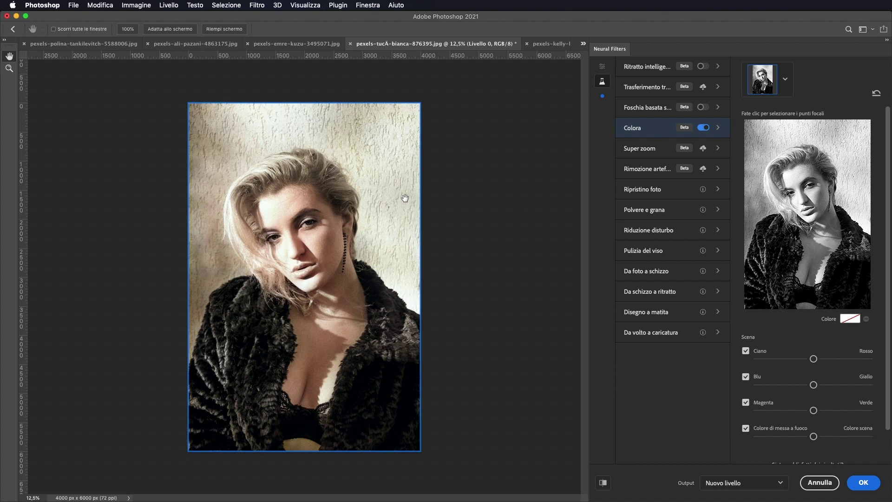
- Shift the Colora Ciano–Rosso balance toward red and Giallo–Blu toward blue
left_click_drag(813, 358, 823, 361)
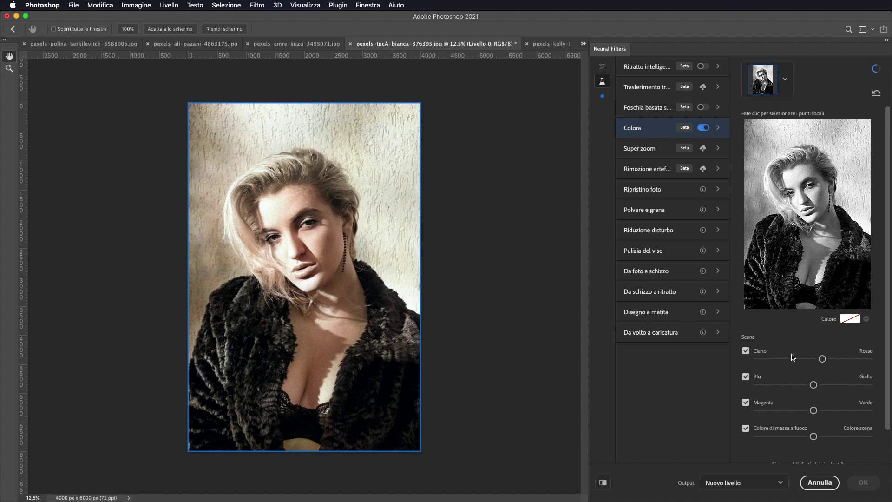
left_click_drag(813, 384, 797, 386)
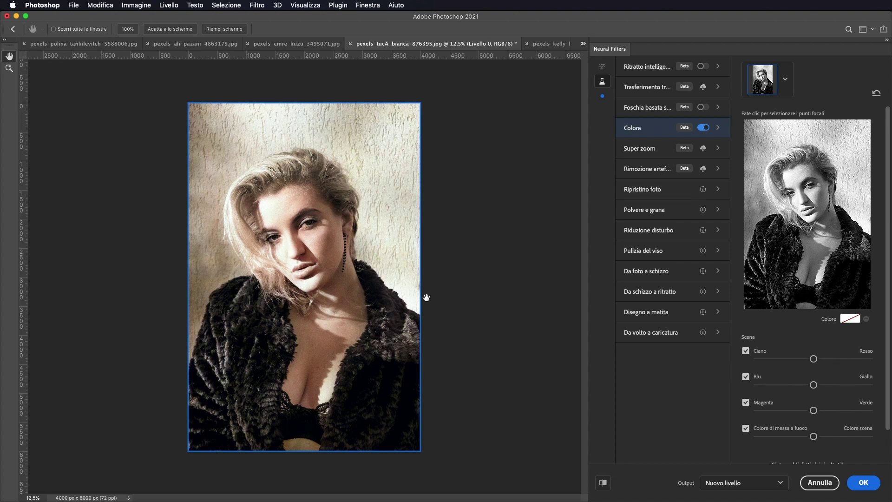
scroll(820, 378, "down", 2)
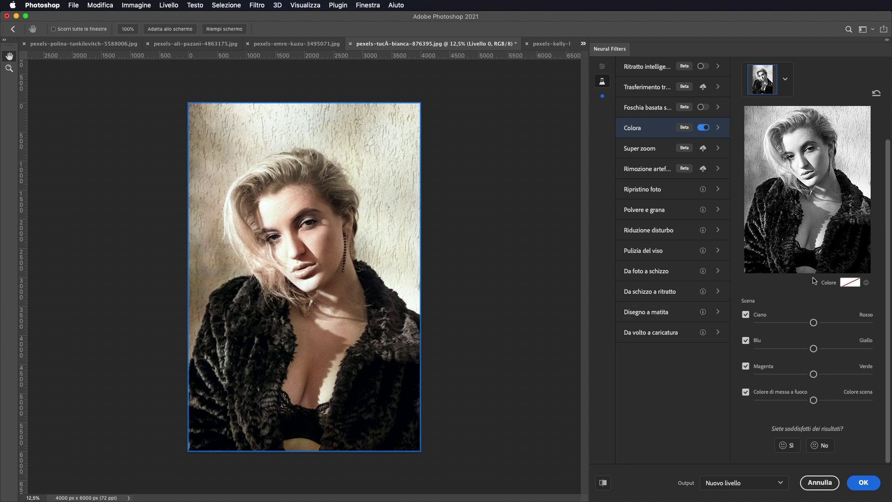
scroll(803, 298, "up", 1)
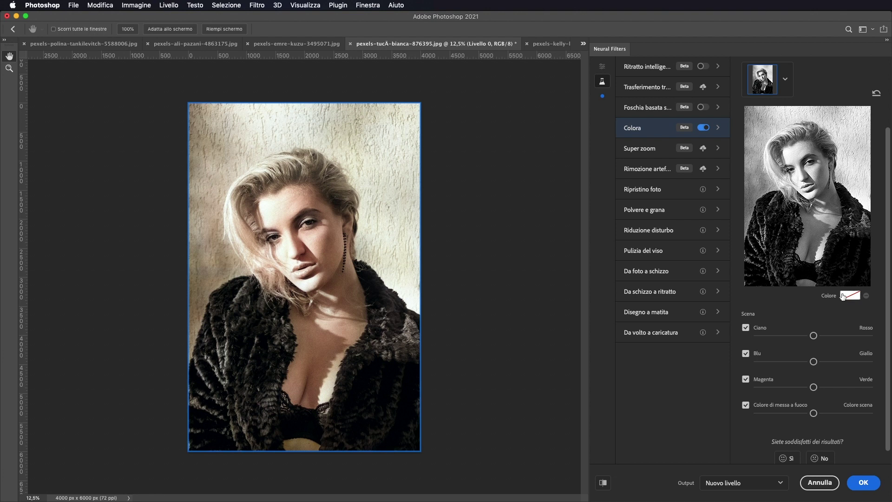
- Set the Colora focus-point colour to a bright cyan
left_click(851, 297)
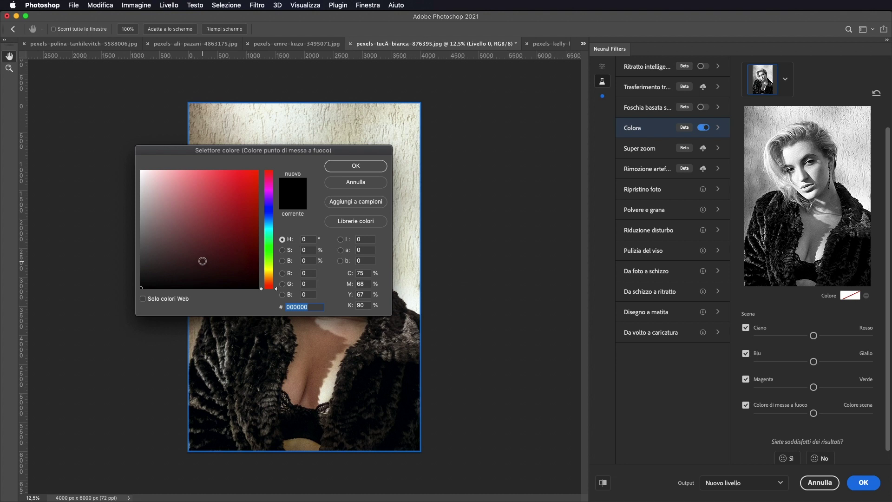
left_click(267, 225)
left_click(239, 182)
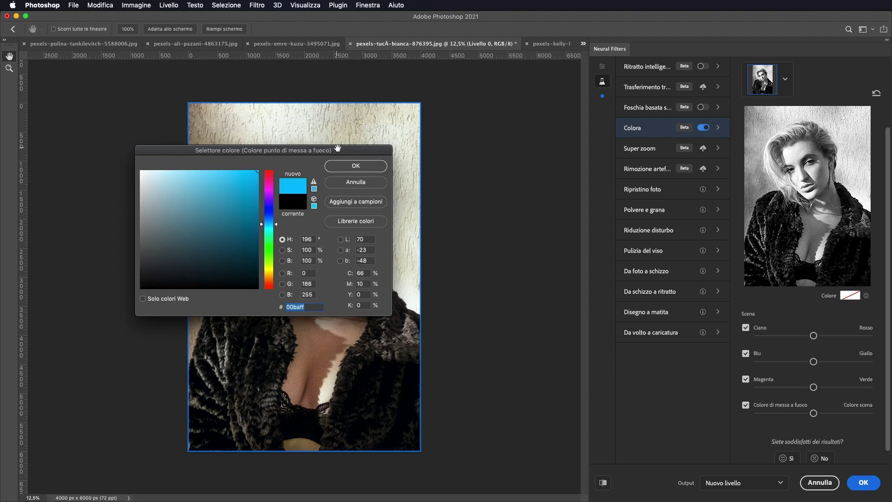
left_click(361, 167)
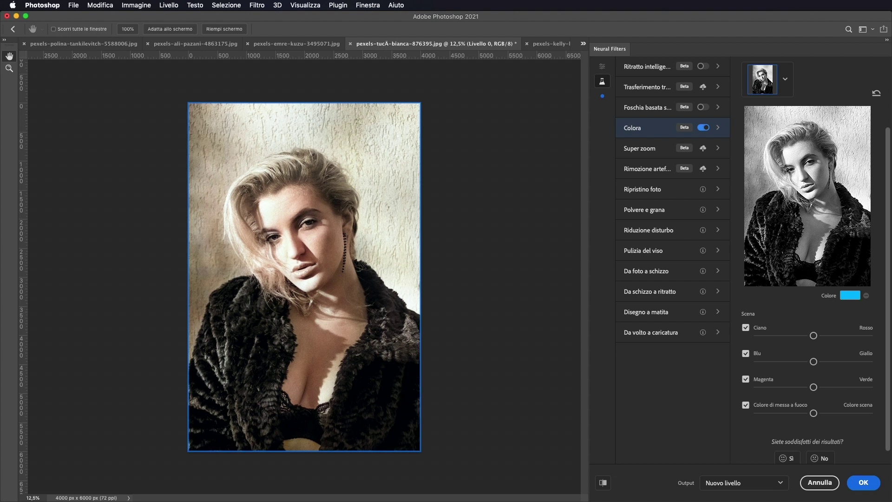
- Try a blue colour point on the fur coat, remove it, and apply the filter
left_click(762, 232)
left_click(866, 297)
left_click(861, 485)
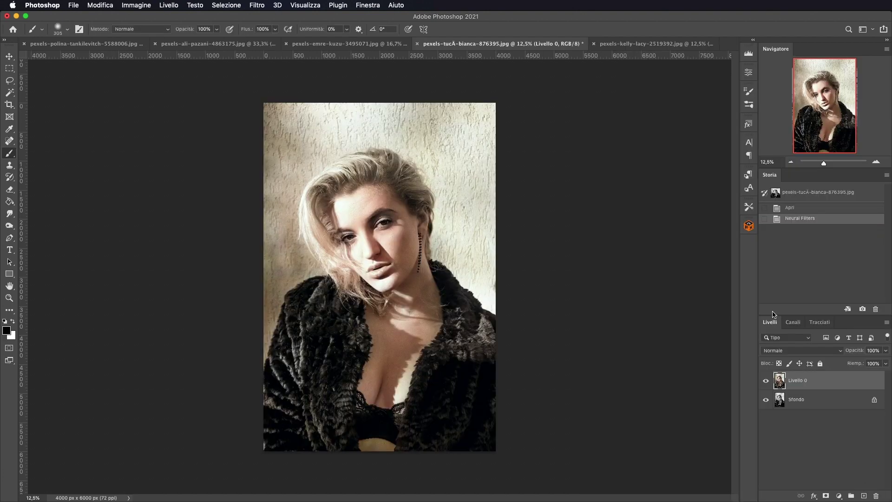
- Hide and reshow Livello 0 to compare, then switch to pexels-kelly-lacy-2519392.jpg
left_click(766, 381)
left_click(766, 380)
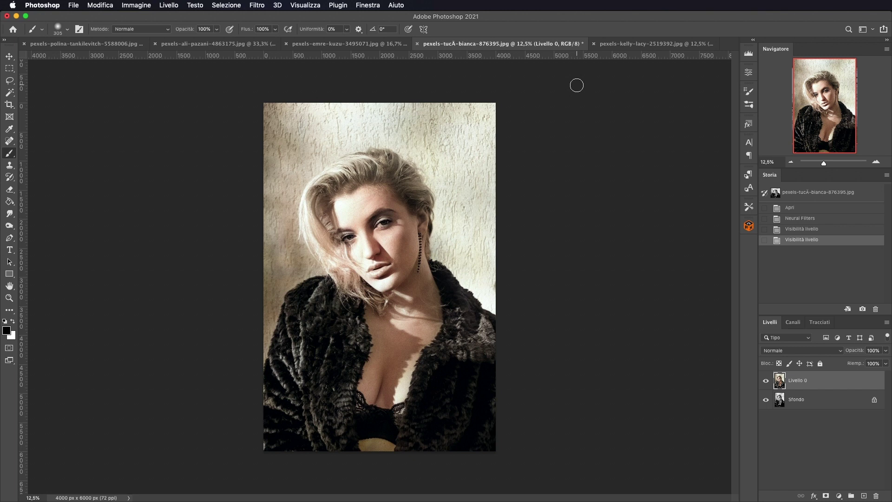
left_click(653, 44)
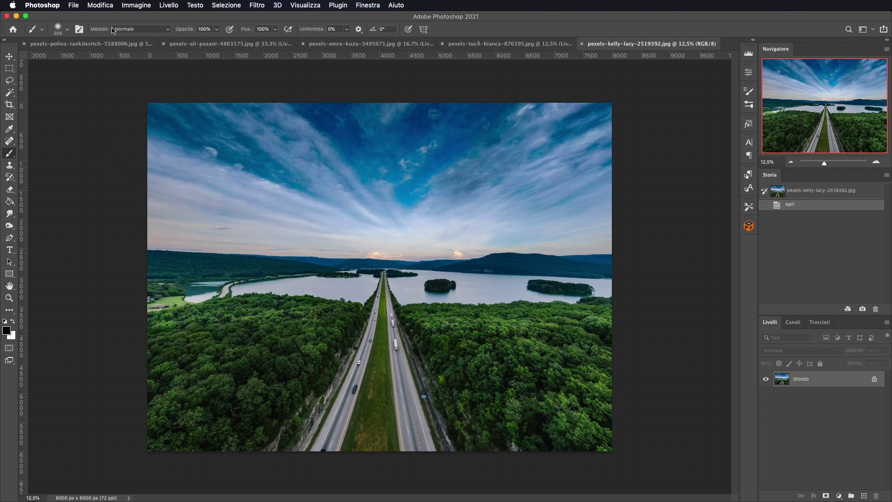
- Start Sostituzione cielo on the highway landscape and browse the Cieli blu sky presets
left_click(101, 5)
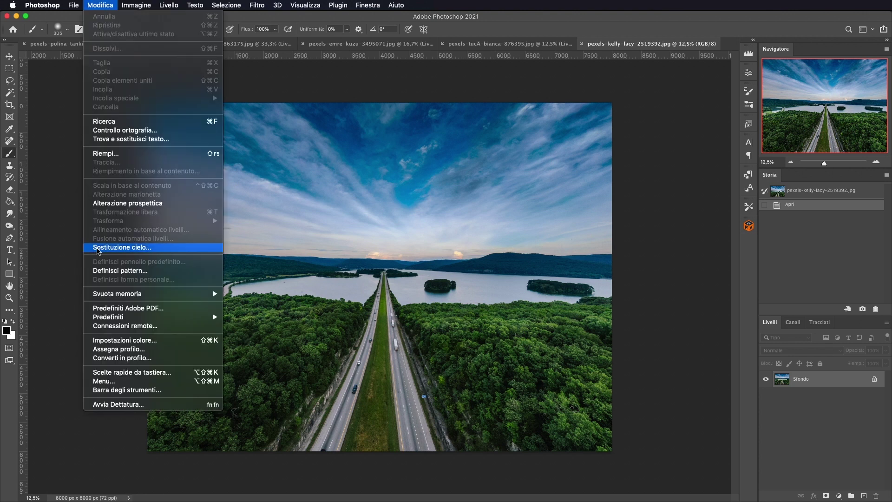
left_click(169, 250)
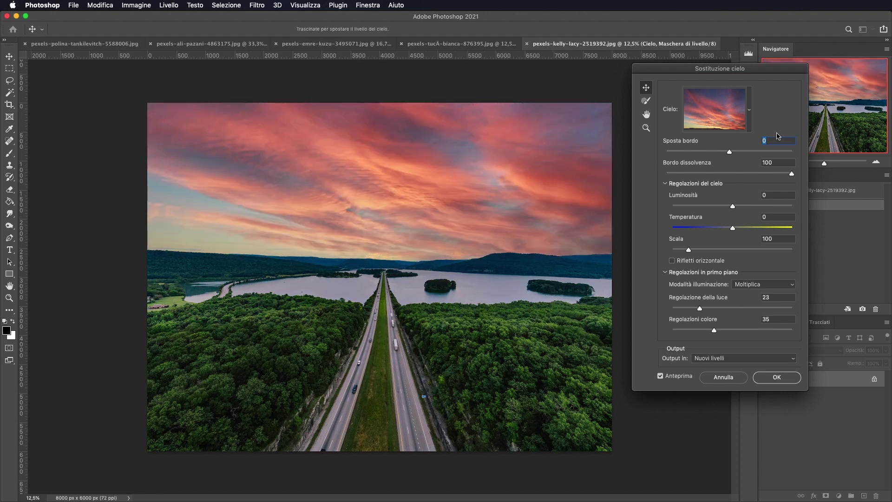
left_click(749, 111)
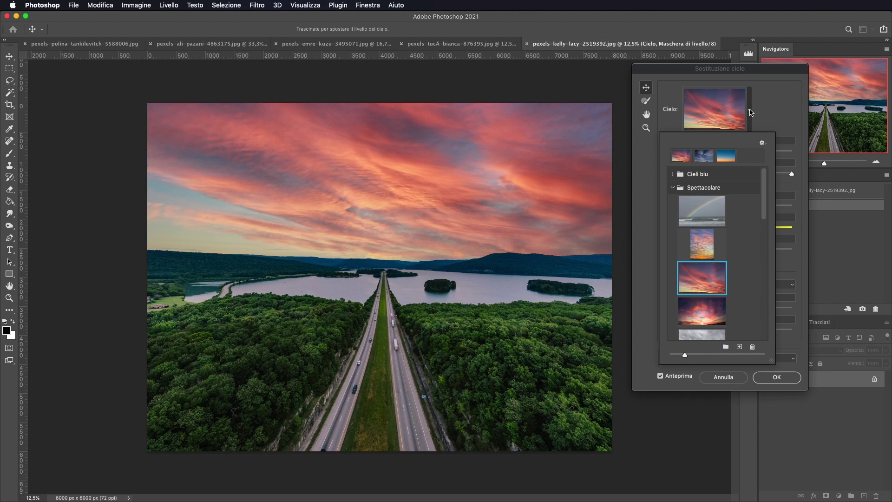
left_click(672, 187)
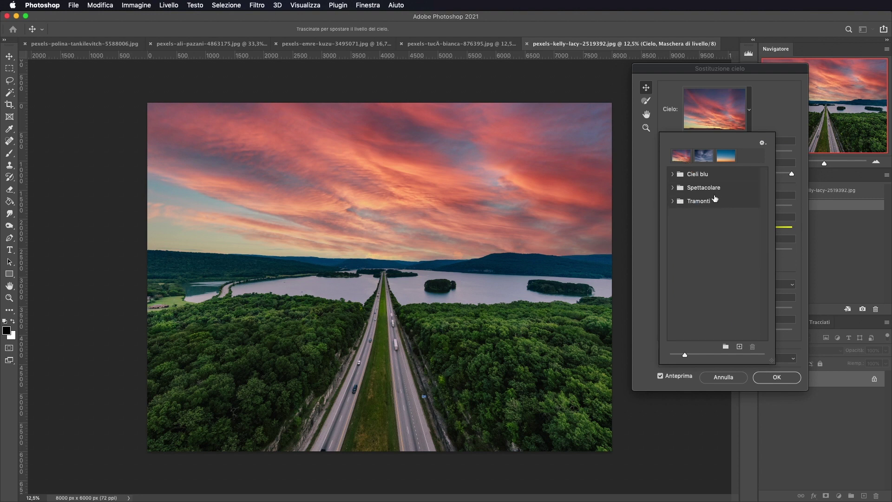
left_click(672, 173)
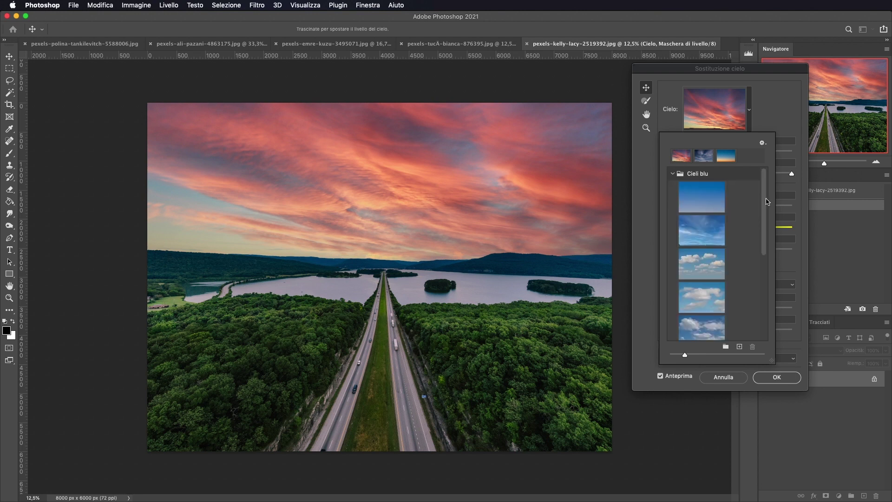
scroll(767, 201, "down", 4)
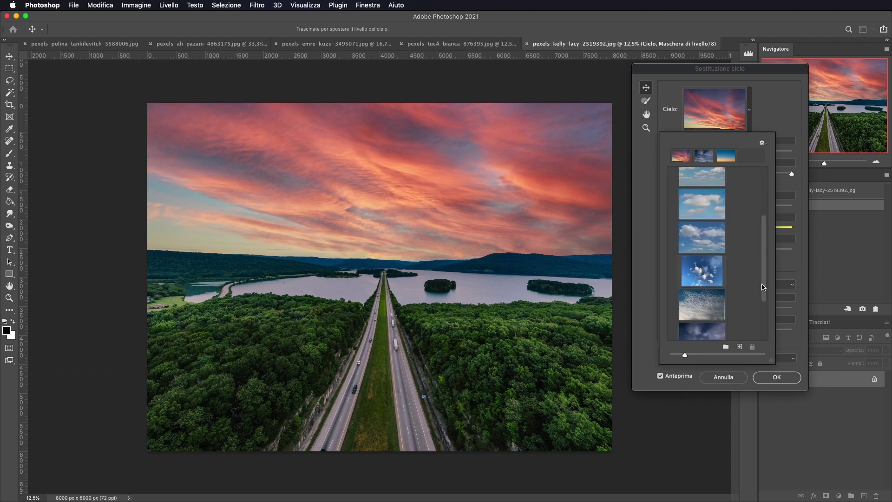
left_click_drag(764, 269, 763, 305)
scroll(764, 176, "up", 10)
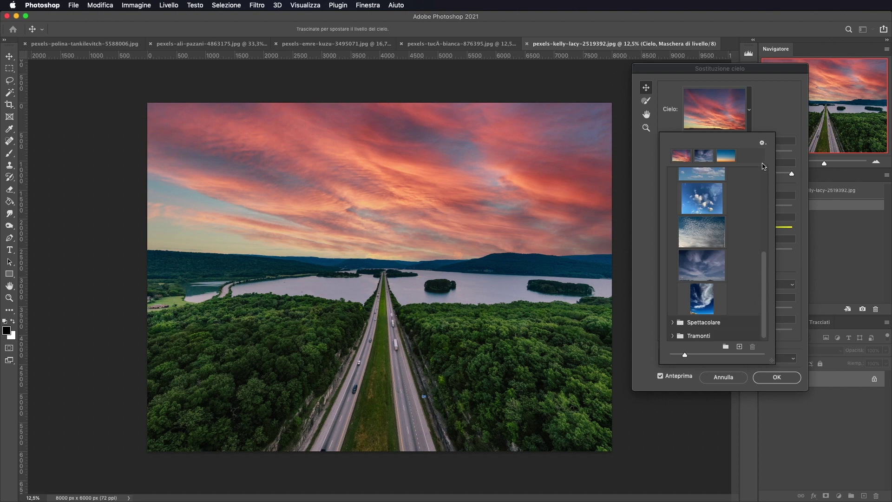
- Browse the Spettacolare and Tramonti sky preset folders
left_click(674, 174)
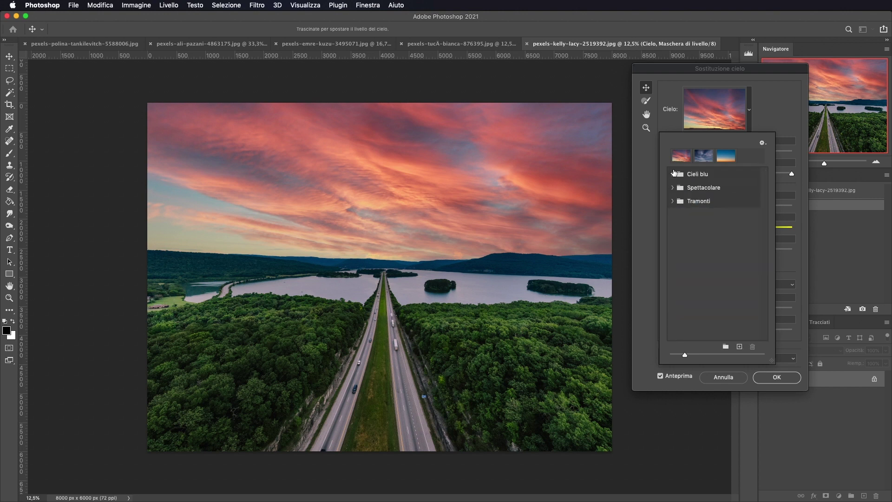
left_click(672, 188)
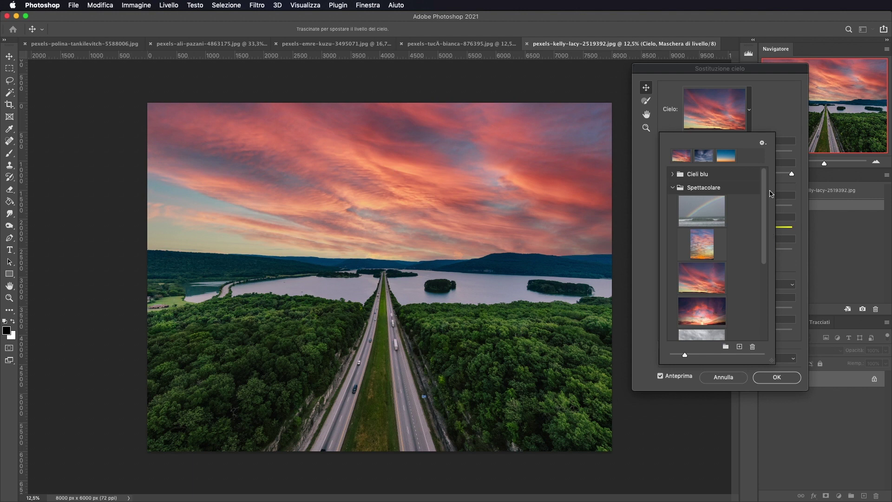
scroll(770, 277, "down", 2)
scroll(769, 281, "down", 2)
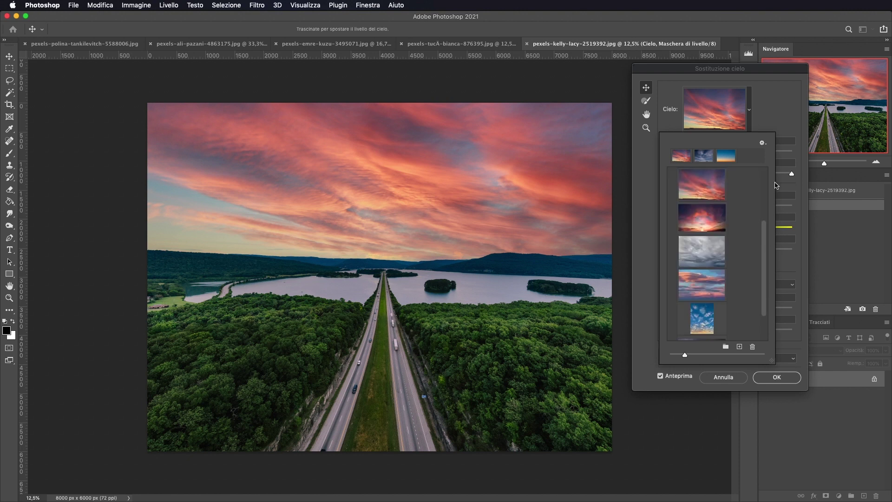
scroll(724, 223, "up", 5)
left_click(671, 186)
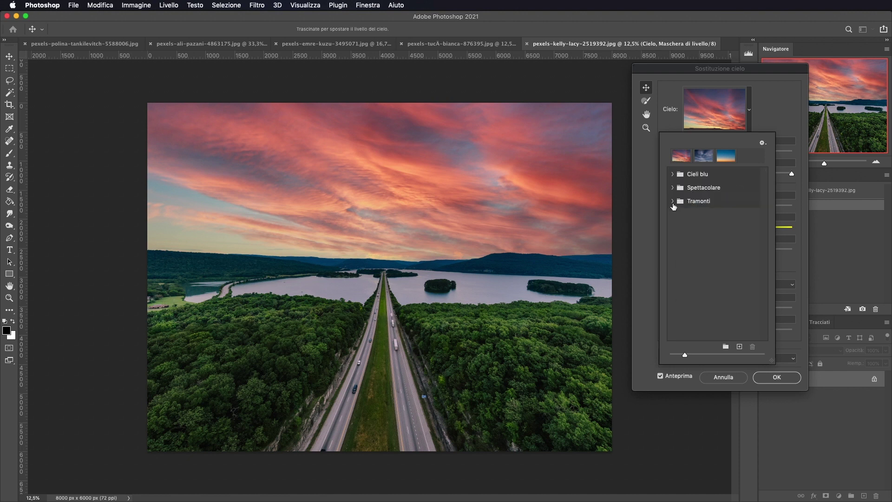
left_click(672, 201)
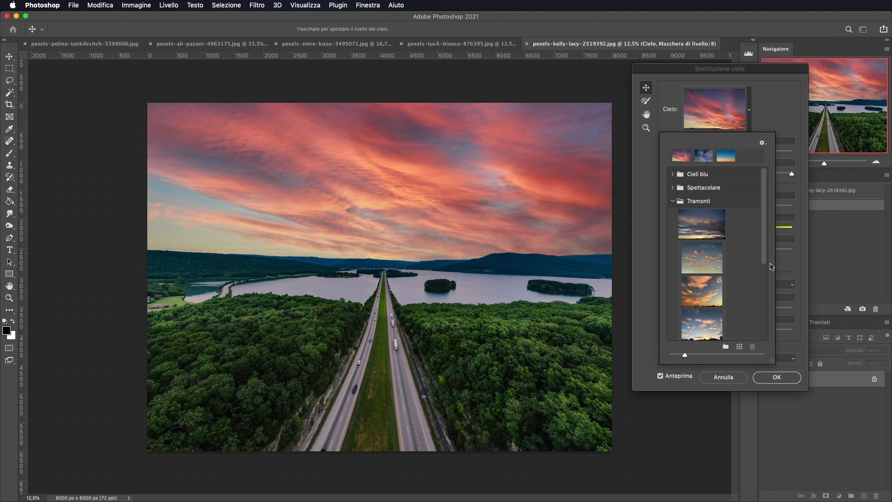
scroll(767, 295, "down", 3)
scroll(767, 309, "down", 2)
scroll(766, 306, "down", 1)
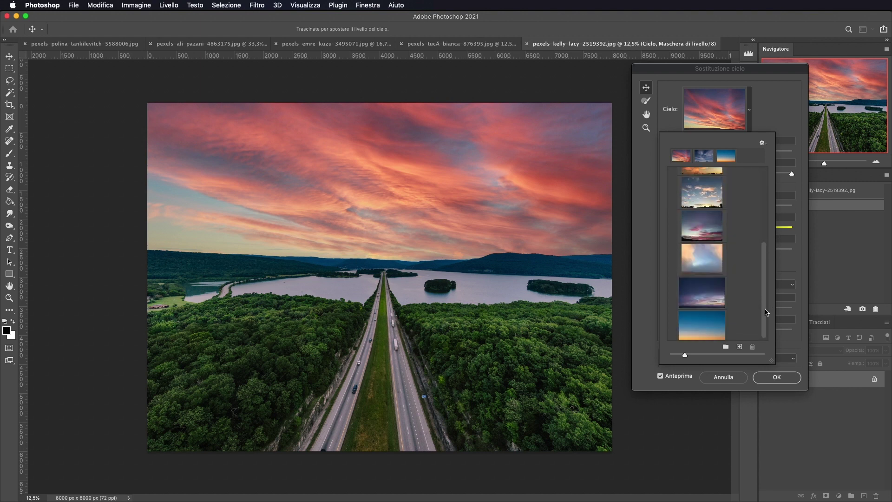
scroll(769, 279, "down", 1)
scroll(771, 253, "up", 3)
scroll(771, 253, "up", 3)
- Choose the fourth purple-red sunset sky from the Spettacolare presets
left_click(672, 201)
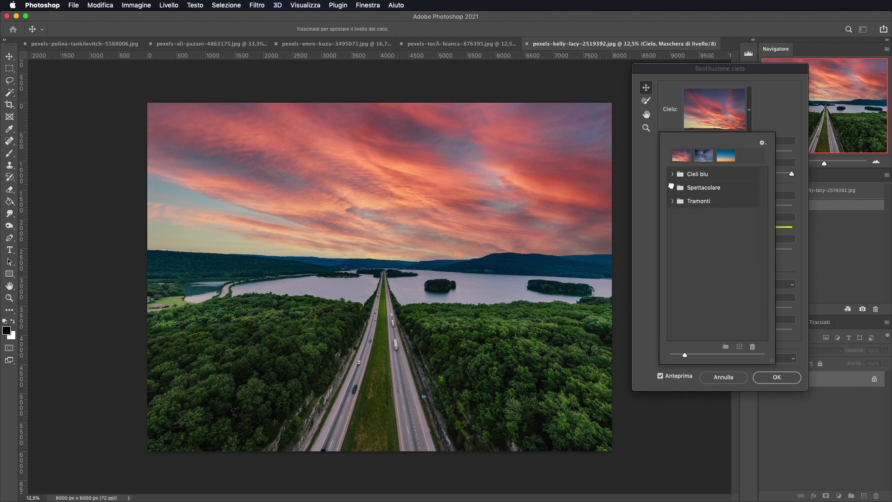
left_click(672, 188)
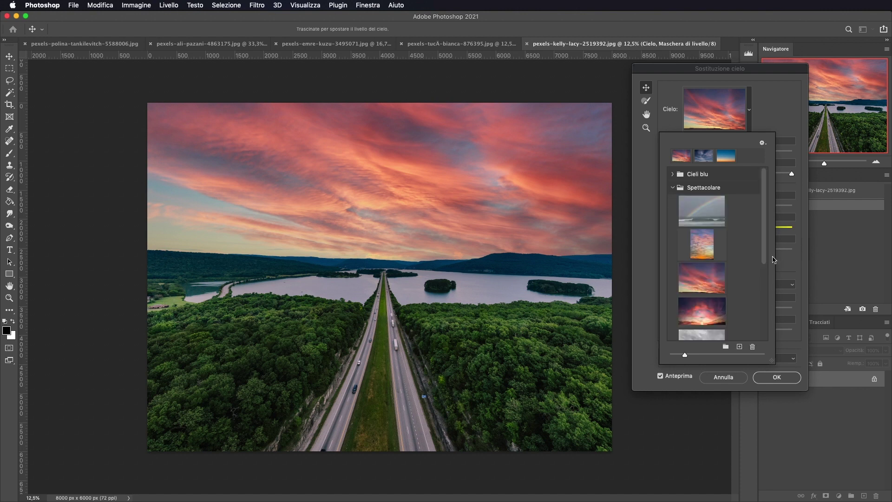
left_click(712, 313)
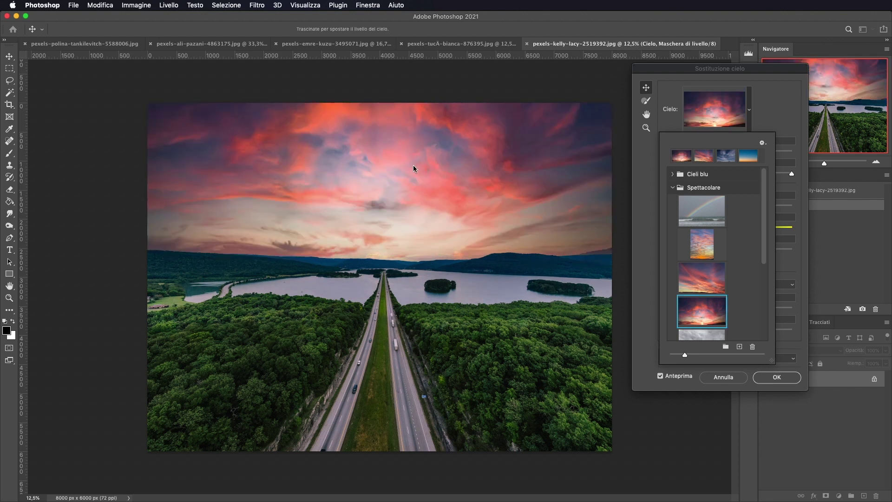
- Set the sky Sposta bordo to 27 and Bordo dissolvenza to 87
left_click(780, 116)
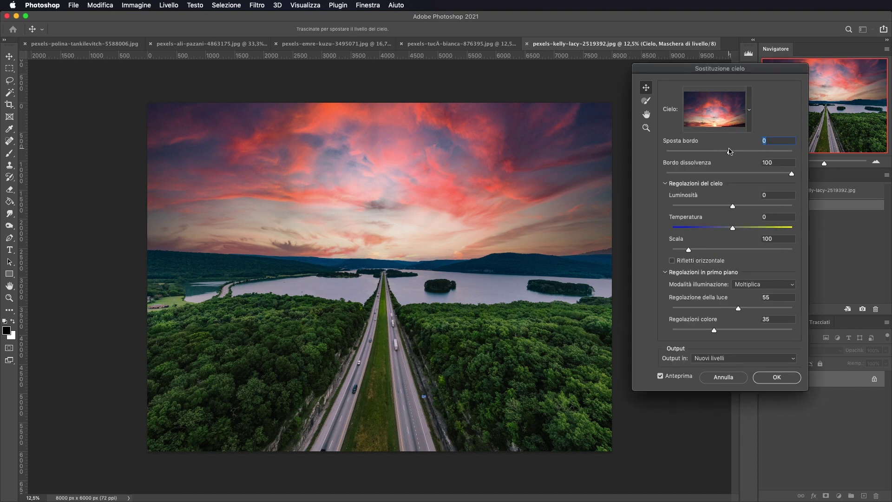
mouse_move(729, 151)
left_mouse_down()
mouse_move(746, 151)
mouse_move(724, 154)
left_mouse_up()
type("27")
key("Return")
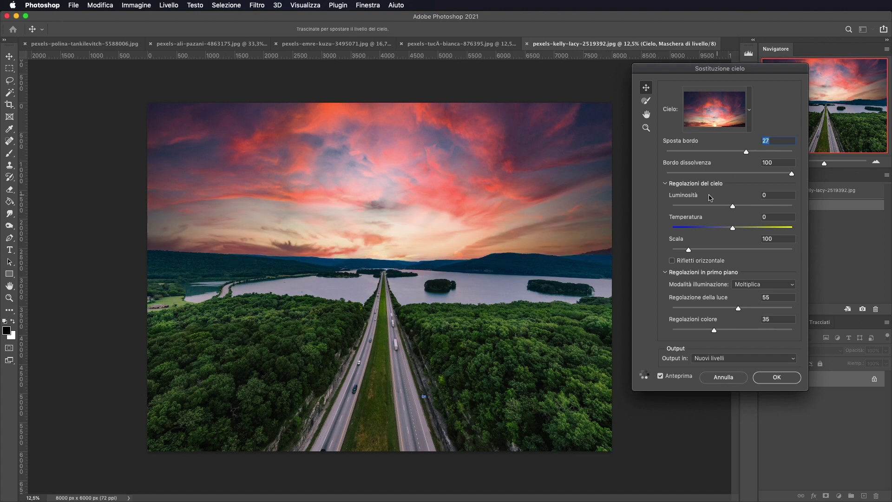
mouse_move(791, 175)
left_mouse_down()
mouse_move(742, 177)
mouse_move(777, 176)
left_mouse_up()
- Set foreground Regolazione della luce to 35 and Regolazioni colore to 82
left_click_drag(738, 309, 749, 309)
mouse_move(753, 309)
left_mouse_down()
mouse_move(784, 309)
mouse_move(701, 311)
mouse_move(753, 310)
mouse_move(713, 308)
left_mouse_up()
left_click_drag(714, 329, 789, 310)
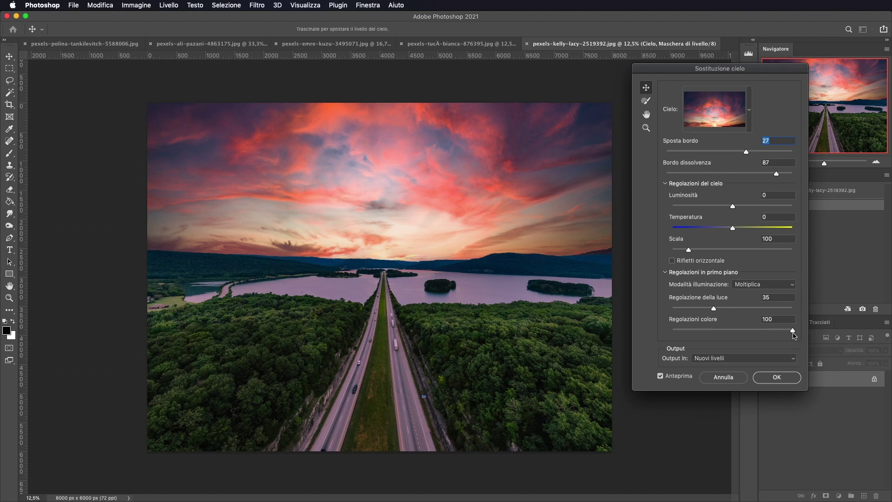
left_click_drag(790, 333, 774, 333)
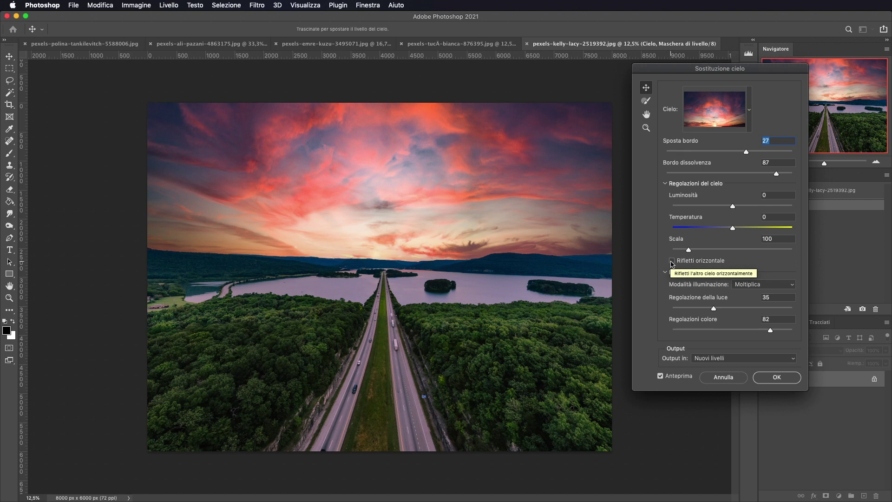
- Test Rifletti orizzontale, leaving it off, and set the sky Scala to 101
left_click(671, 260)
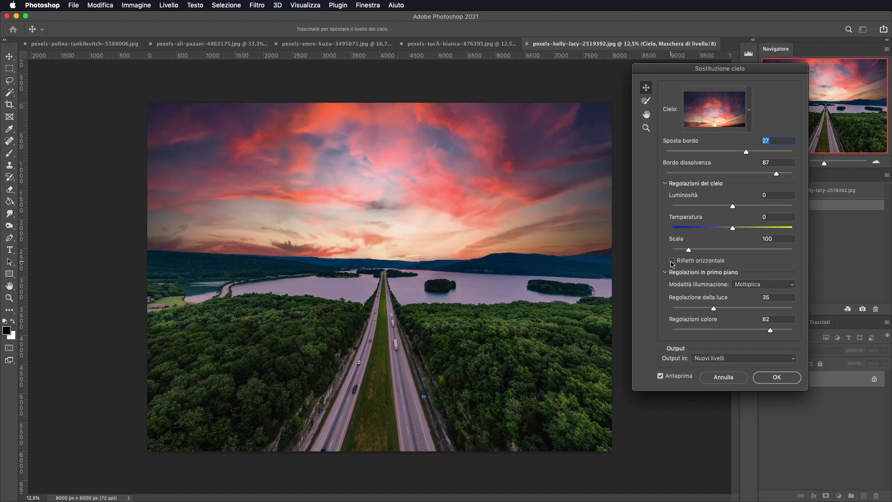
left_click(672, 261)
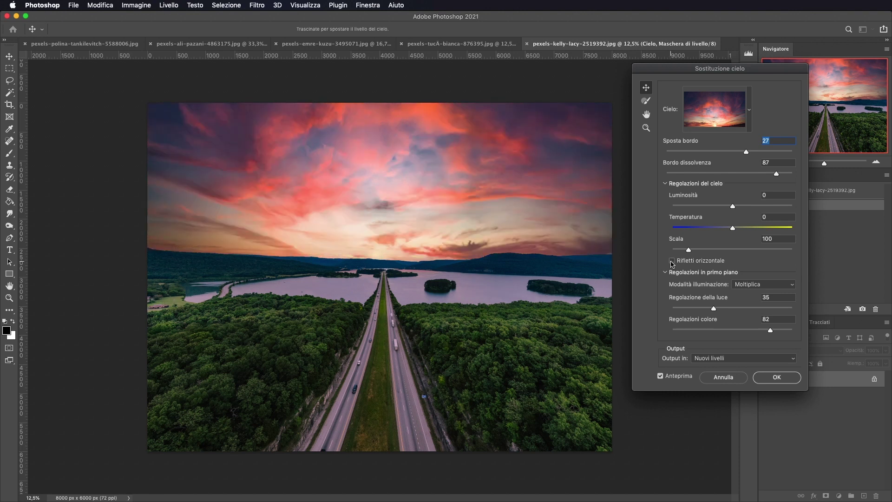
left_click(671, 260)
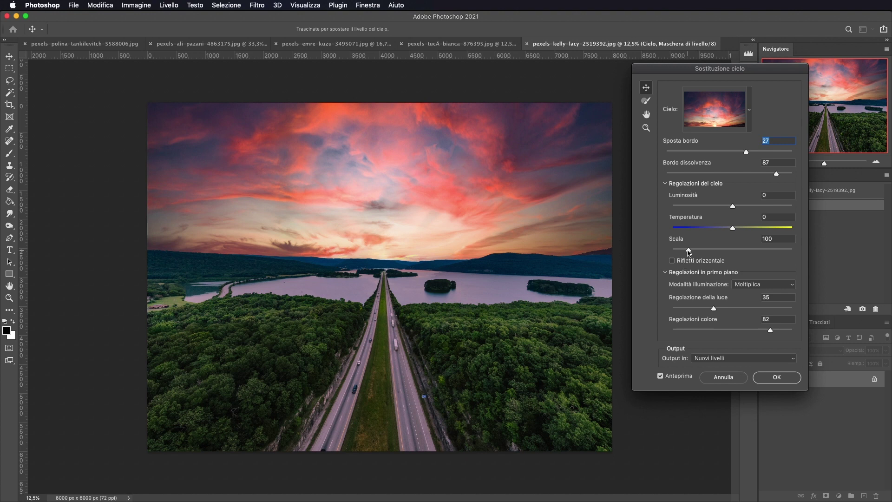
left_click_drag(689, 252, 672, 252)
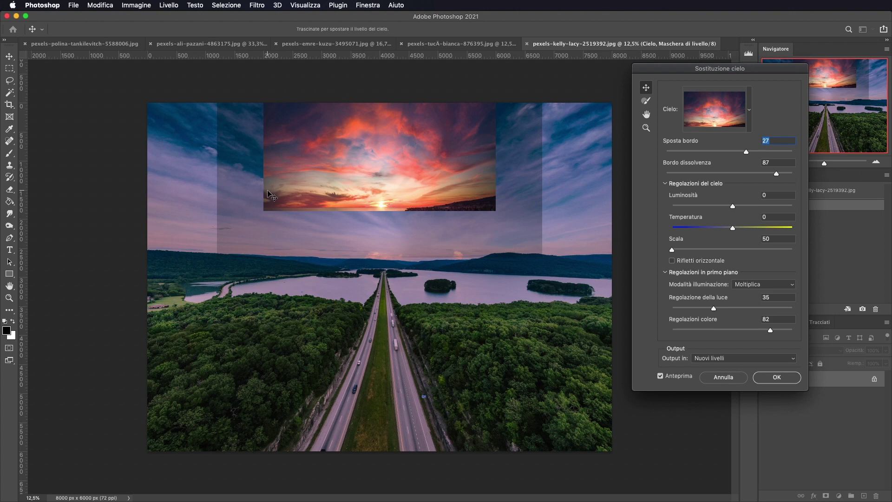
left_click_drag(673, 252, 758, 254)
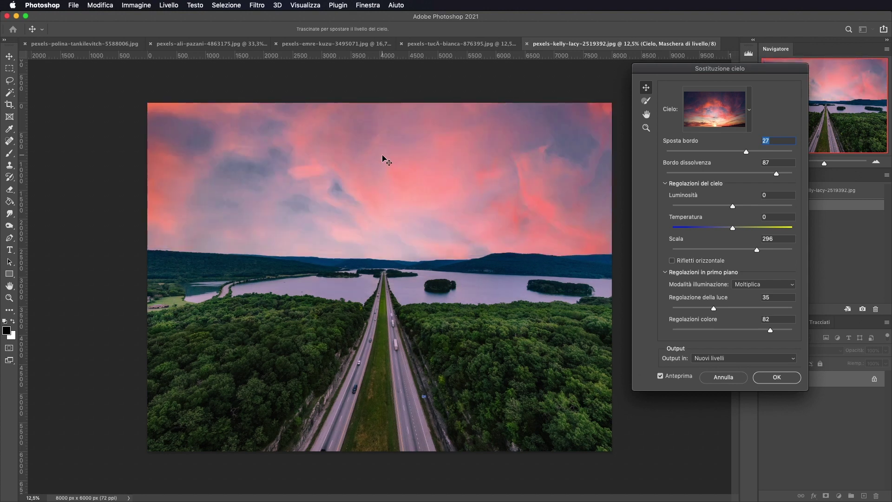
left_click(705, 250)
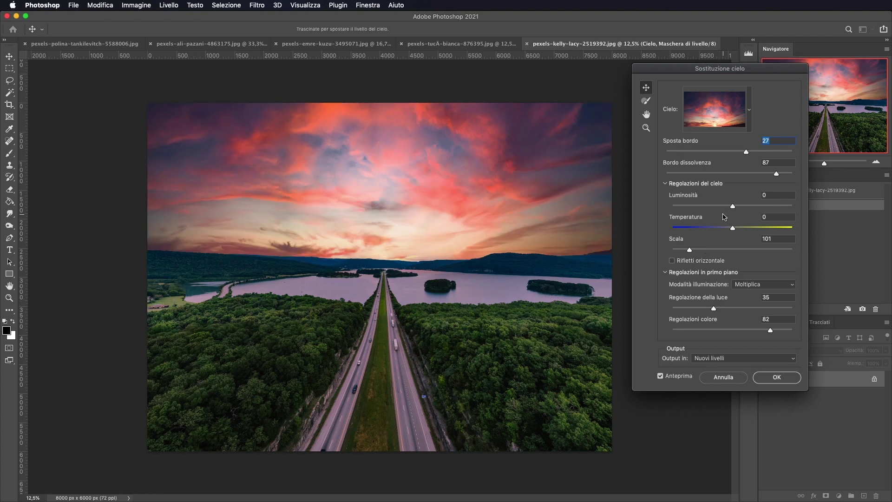
- Set the sky Temperatura to 2 and apply the sky replacement
mouse_move(733, 228)
left_mouse_down()
mouse_move(748, 228)
mouse_move(669, 230)
left_mouse_up()
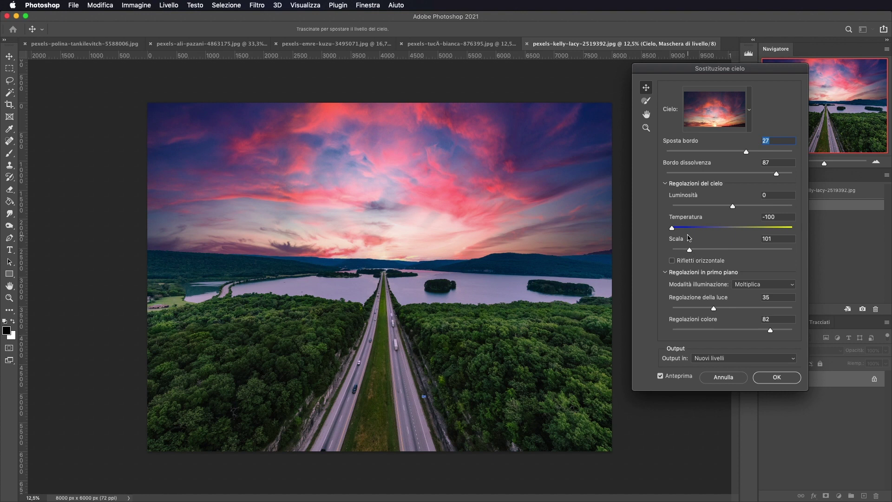
mouse_move(671, 227)
left_mouse_down()
mouse_move(822, 231)
mouse_move(733, 227)
left_mouse_up()
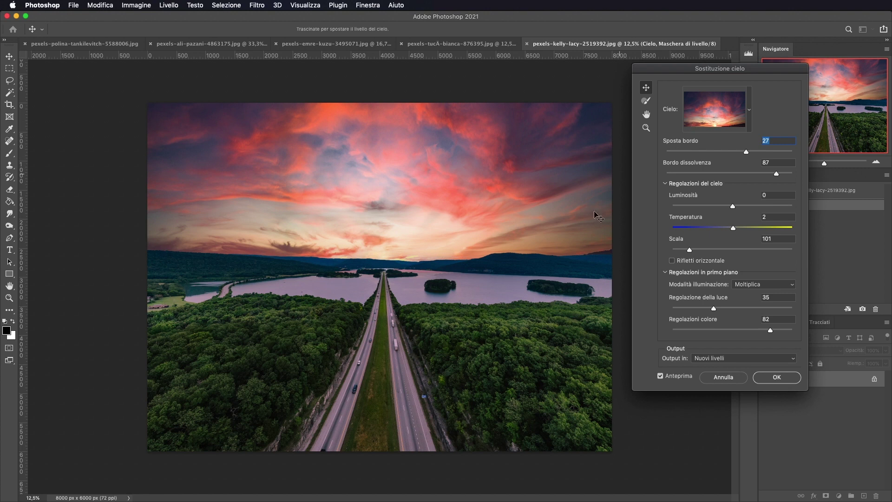
left_click(776, 377)
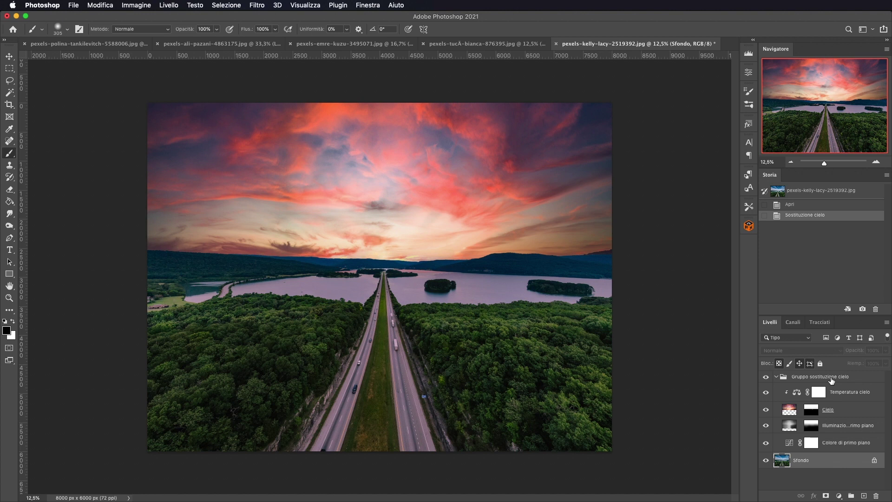
left_click(766, 442)
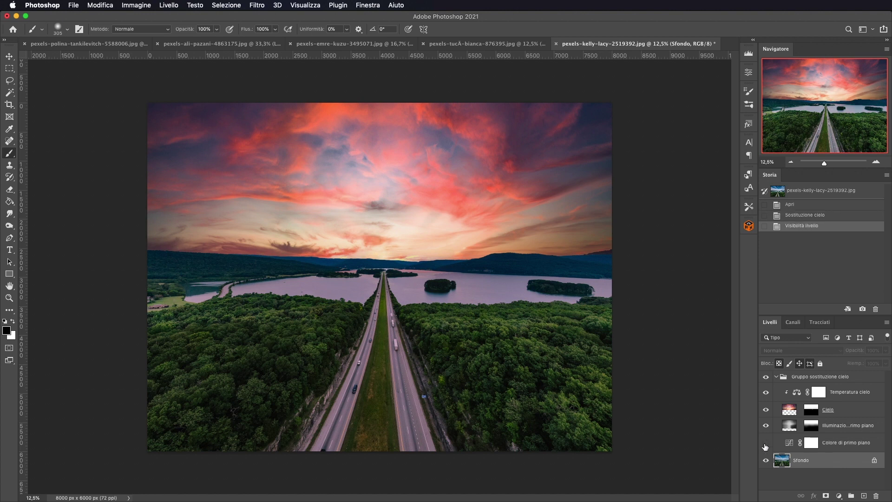
left_click(765, 443)
left_click(765, 443)
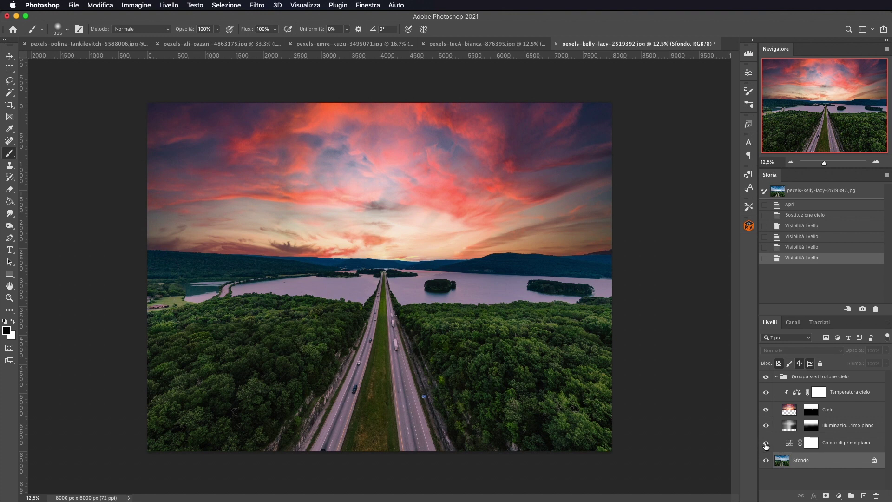
left_click(766, 442)
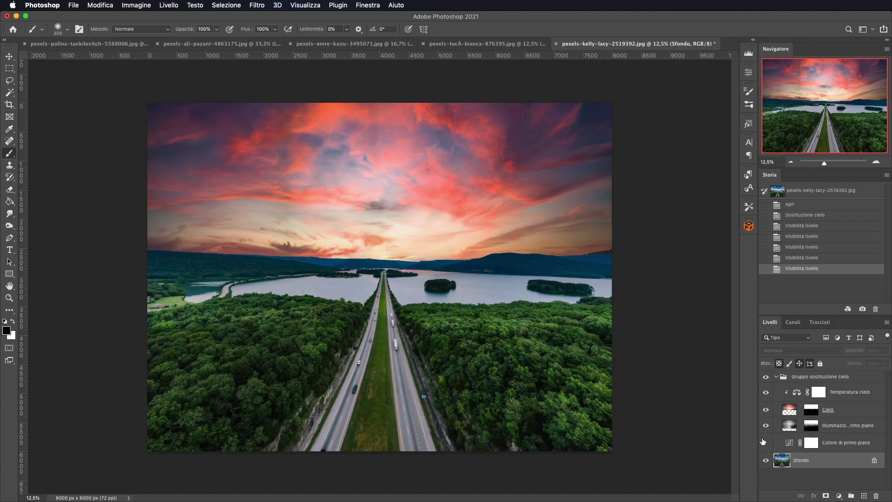
left_click(766, 442)
left_click(766, 426)
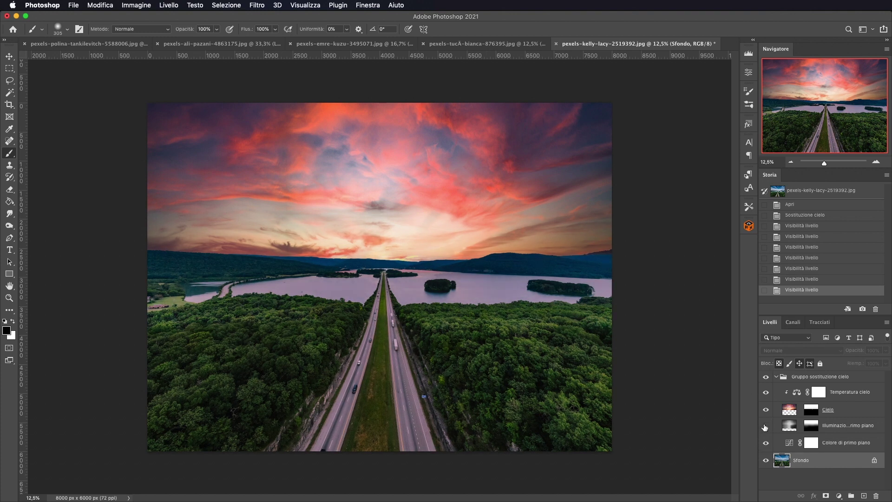
left_click(765, 426)
left_click(766, 426)
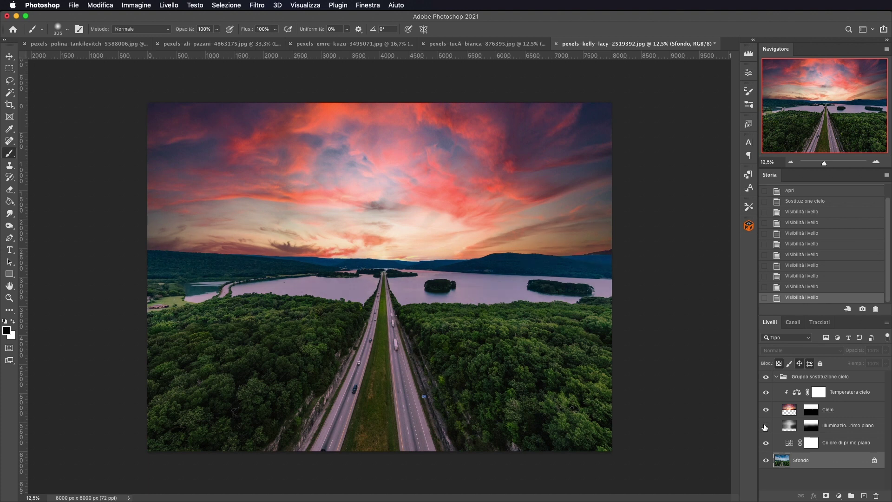
left_click(765, 426)
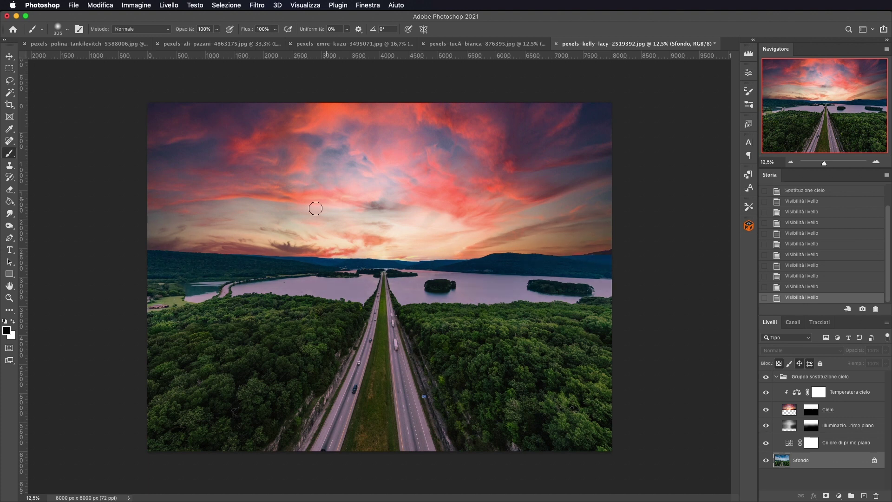
left_click(765, 410)
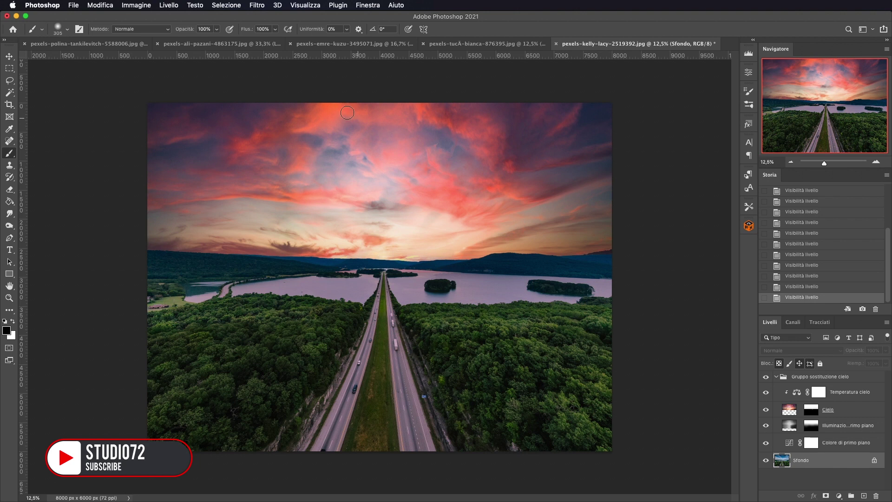
left_click(92, 43)
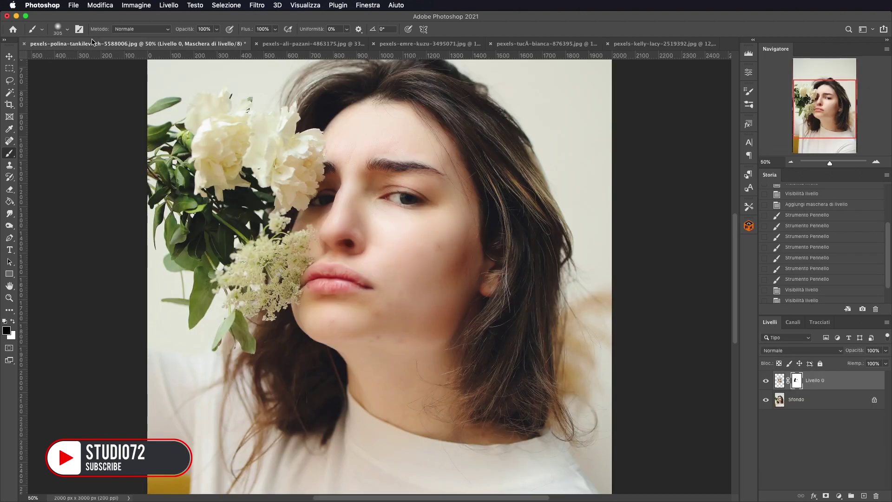
left_click(309, 45)
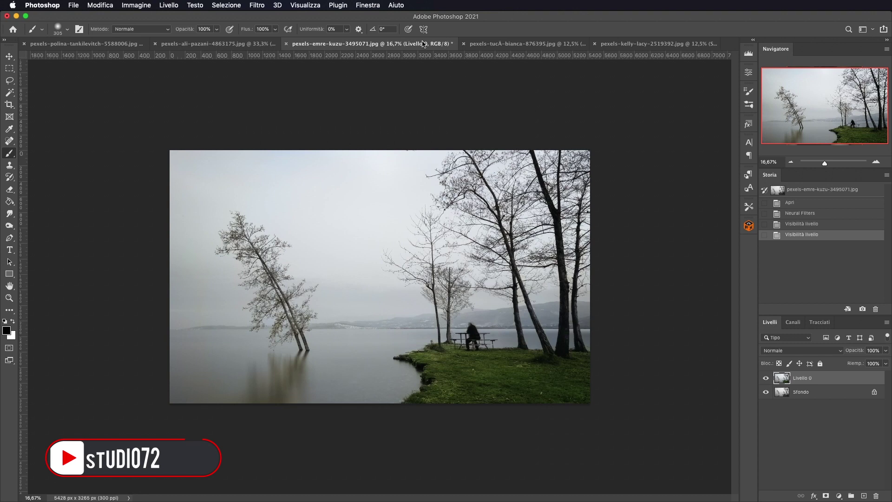
left_click(423, 44)
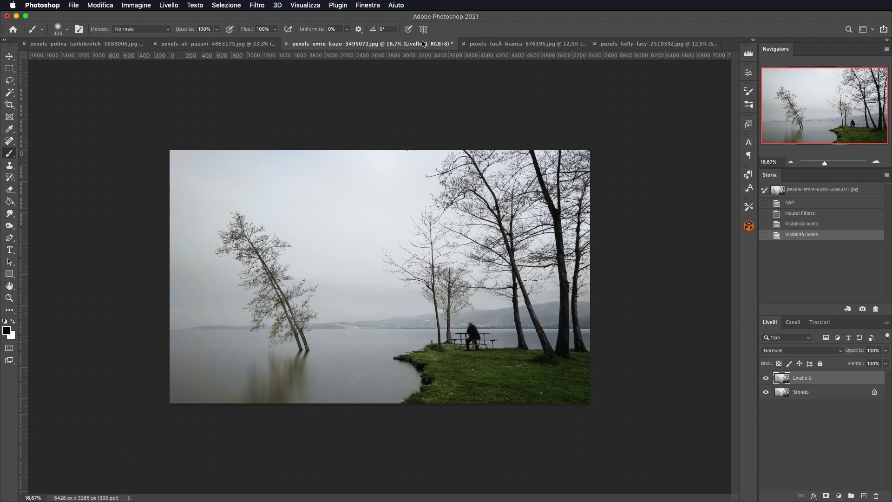
left_click(513, 44)
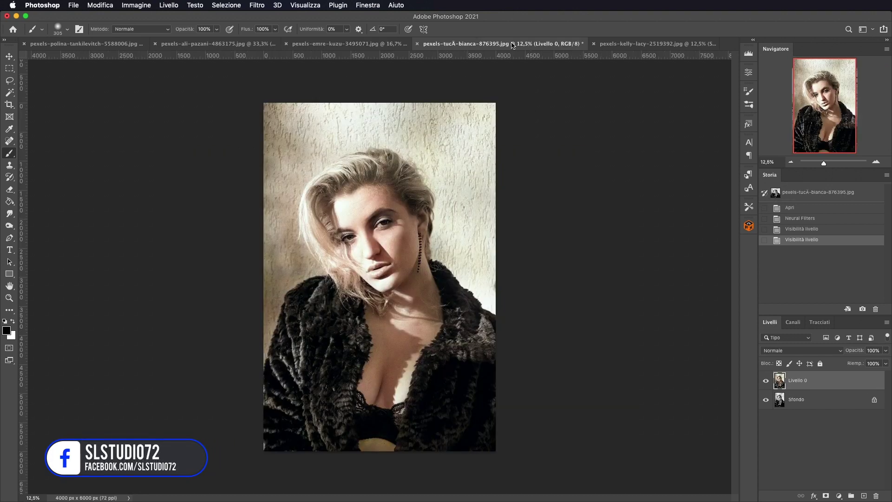
left_click(665, 44)
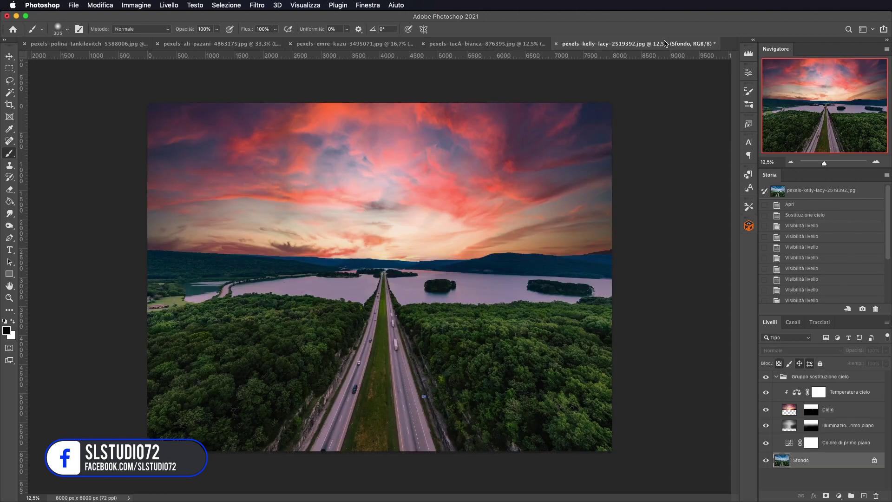